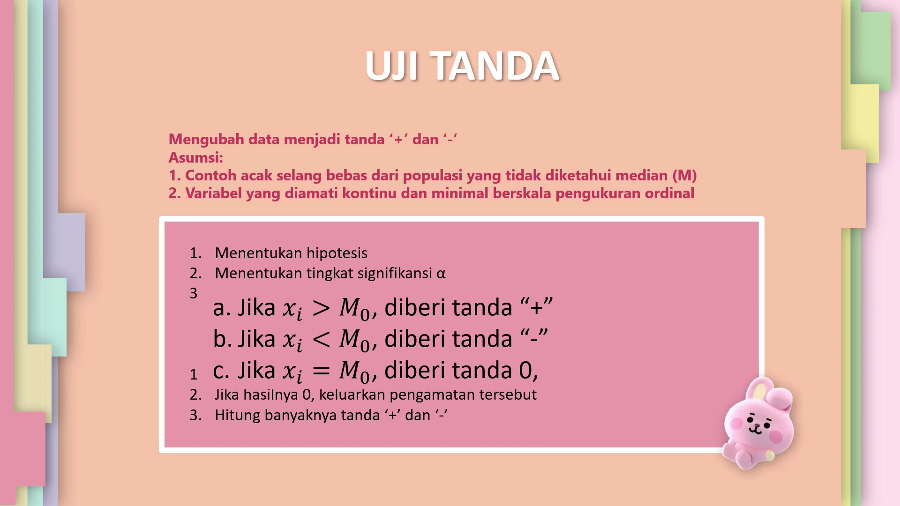
# Advance to the next slide, which shows the corrected sign-test steps
pyautogui.press('Right')
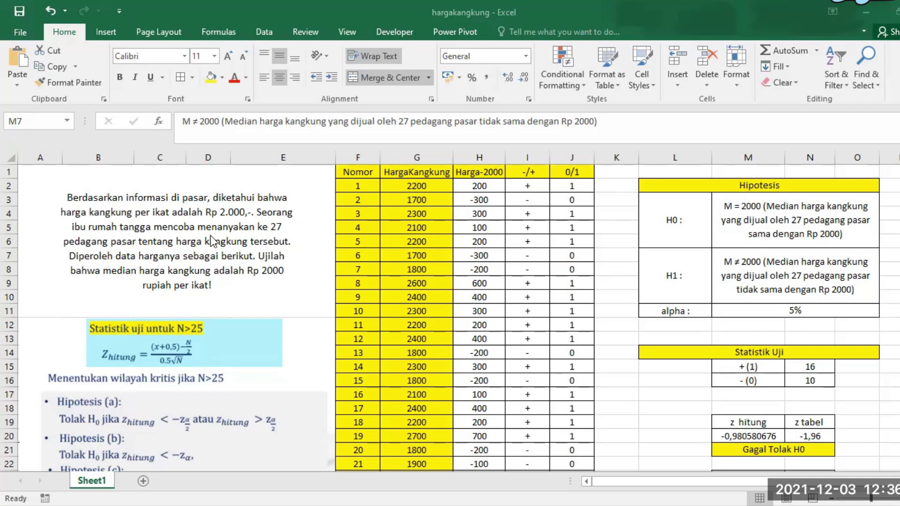
pyautogui.click(276, 227)
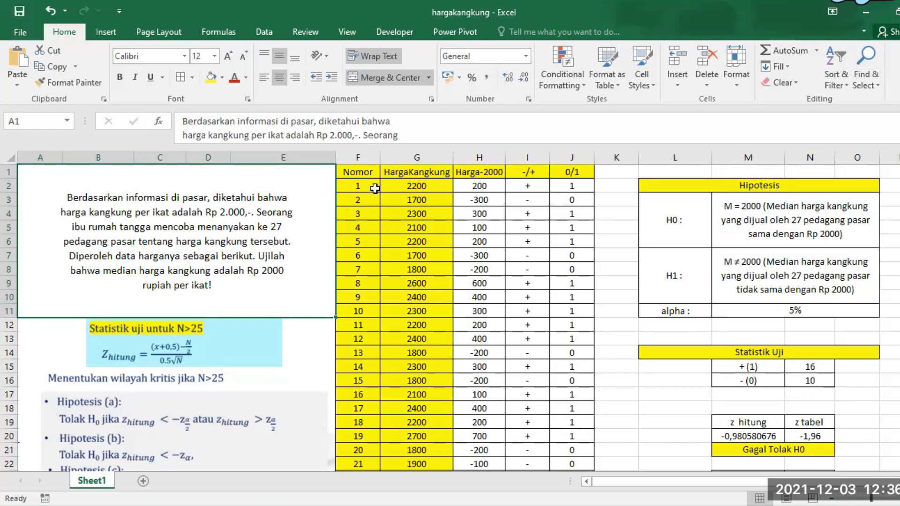
pyautogui.moveTo(357, 175); pyautogui.dragTo(573, 284)
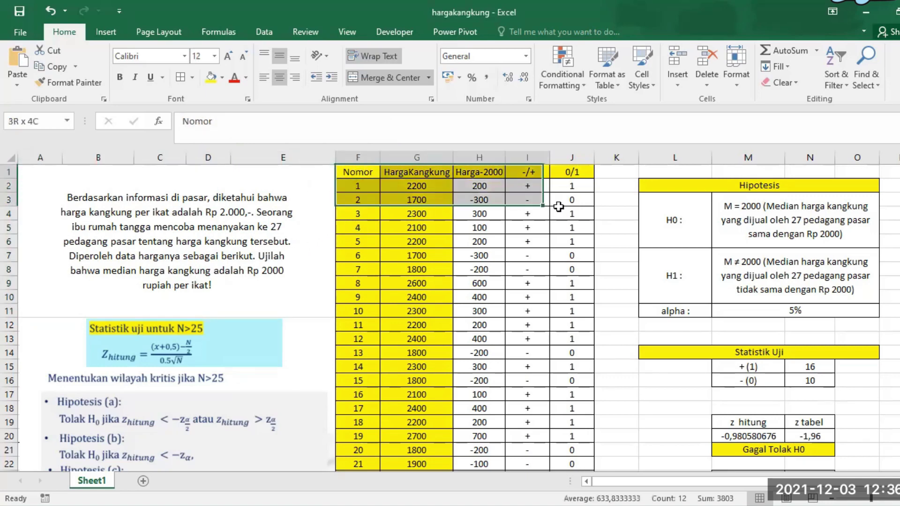
pyautogui.click(222, 234)
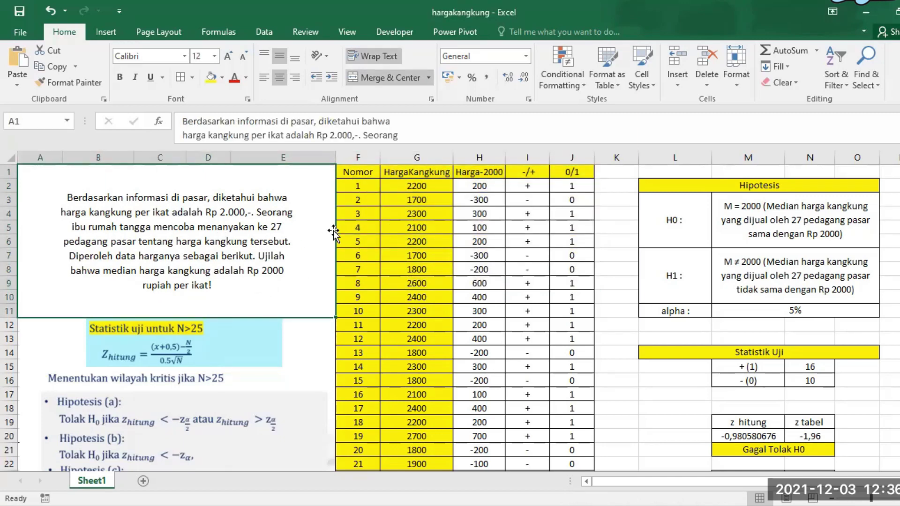
pyautogui.click(425, 216)
pyautogui.moveTo(364, 172)
pyautogui.mouseDown()
pyautogui.moveTo(452, 463)
pyautogui.moveTo(429, 465)
pyautogui.mouseUp()
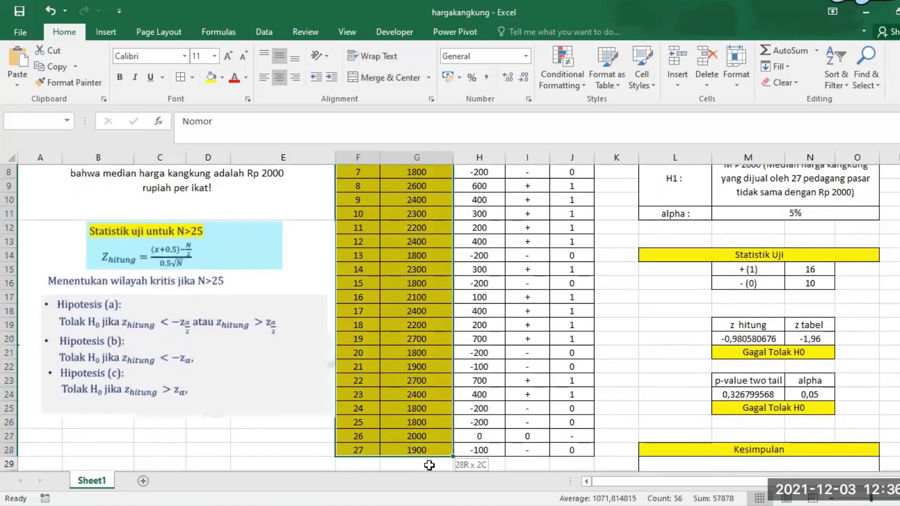
pyautogui.scroll(3, 427, 461)
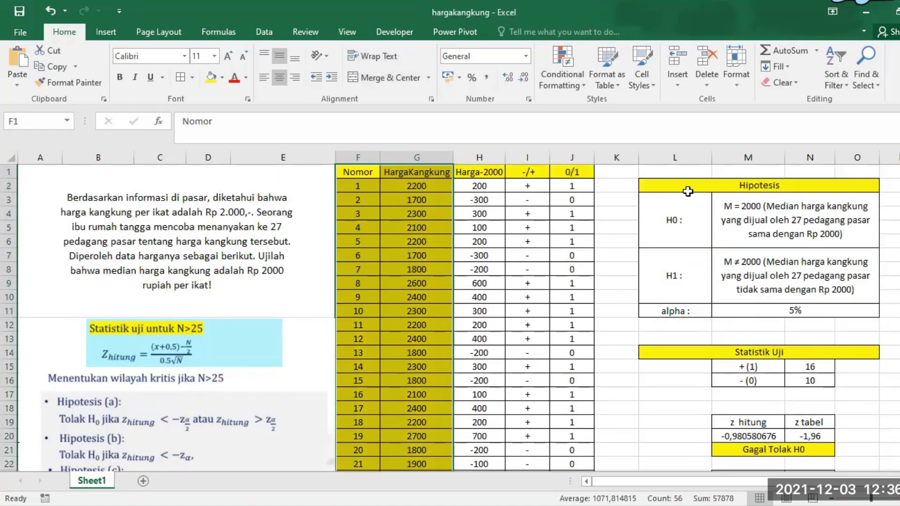
pyautogui.moveTo(688, 191); pyautogui.dragTo(783, 312)
pyautogui.click(708, 254)
pyautogui.click(705, 243)
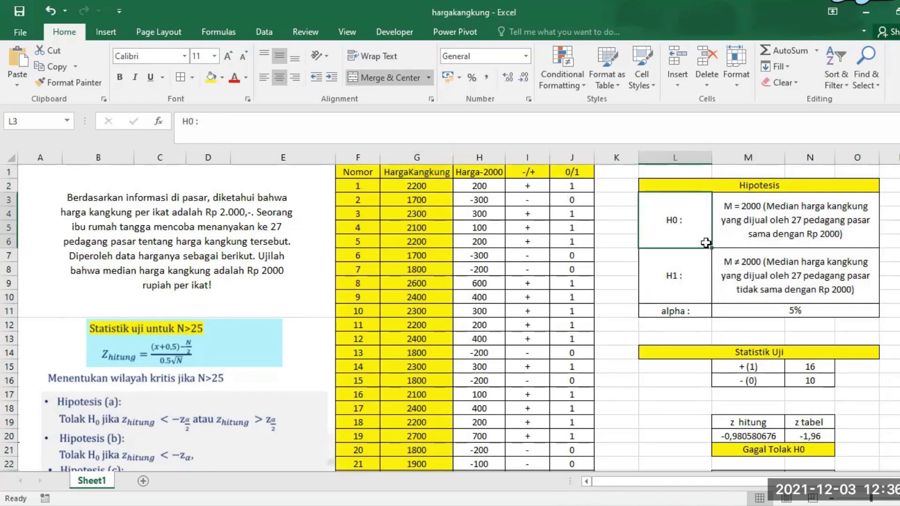
pyautogui.click(746, 232)
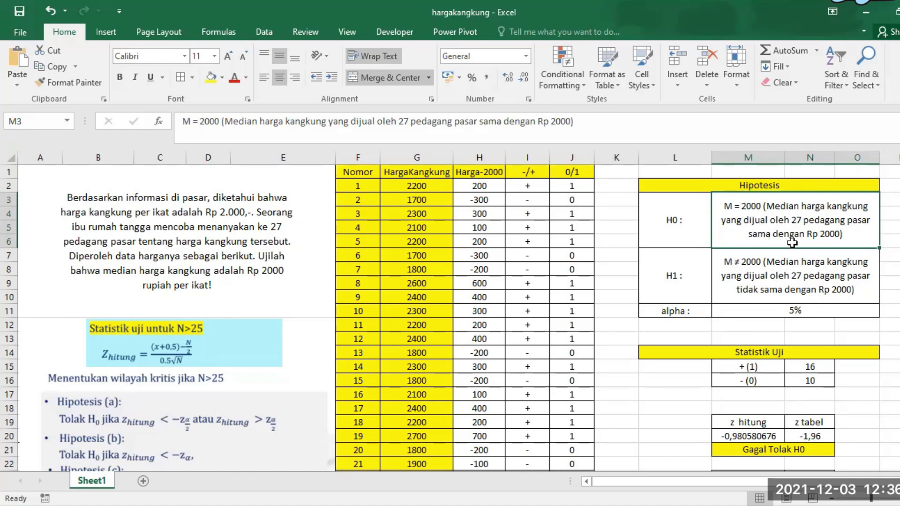
pyautogui.click(687, 275)
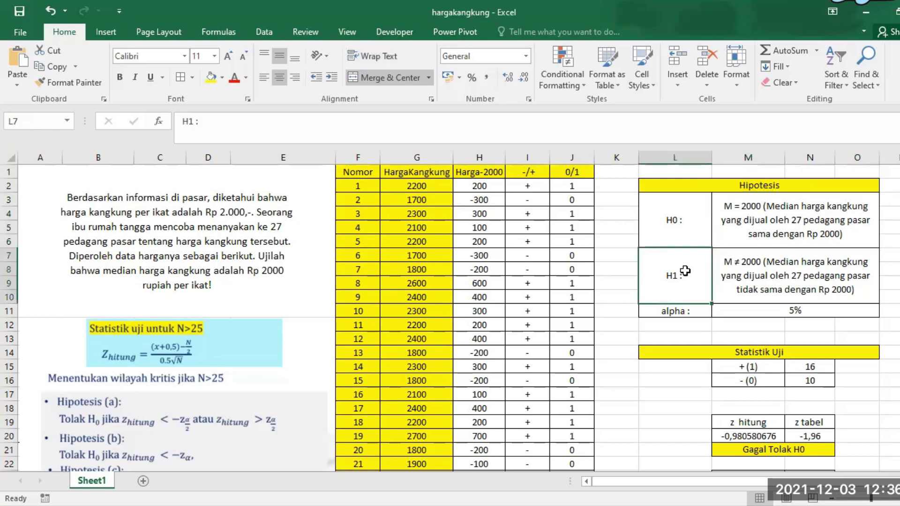
pyautogui.click(750, 275)
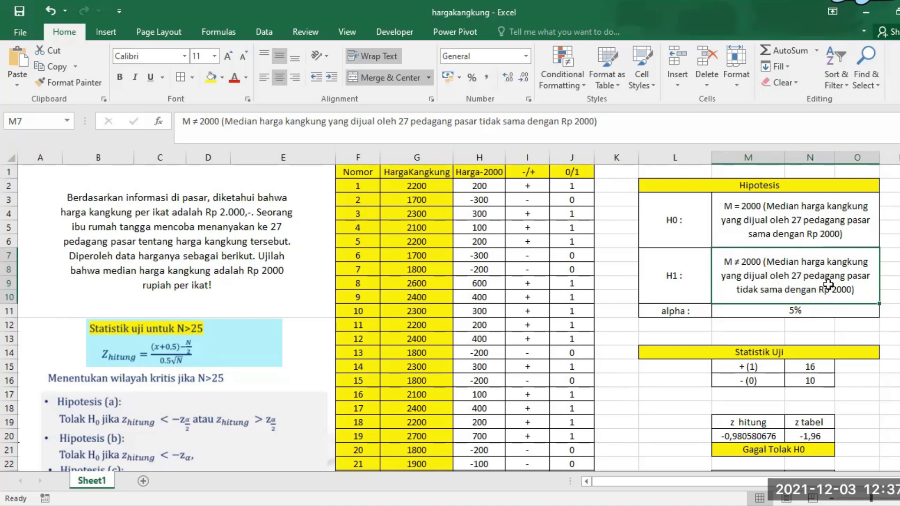
pyautogui.click(678, 310)
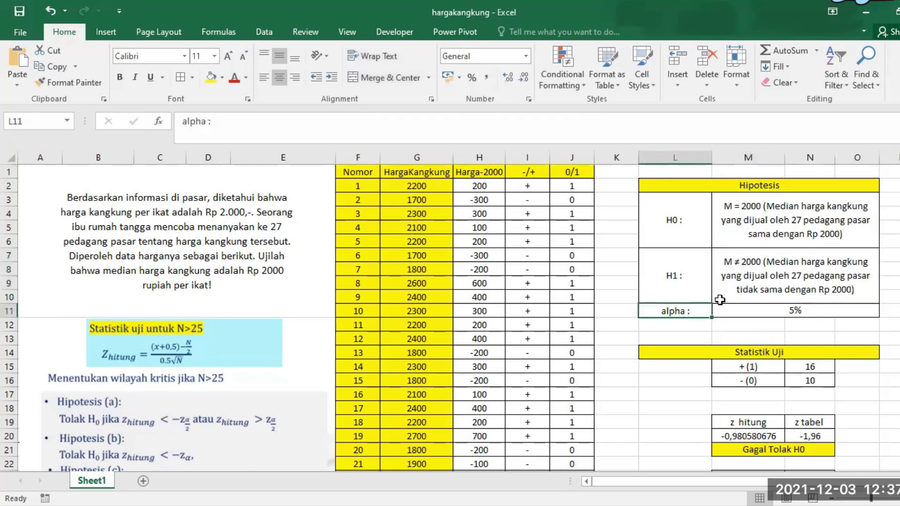
pyautogui.click(746, 308)
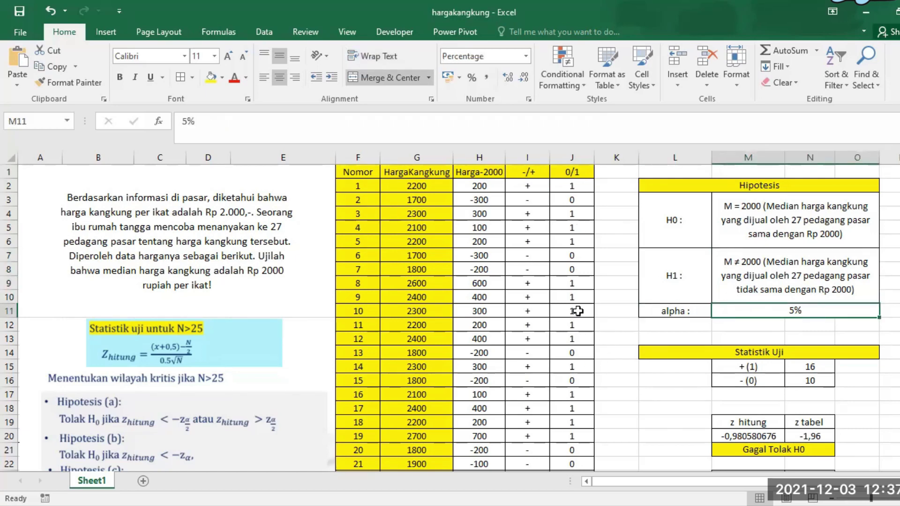
pyautogui.click(422, 216)
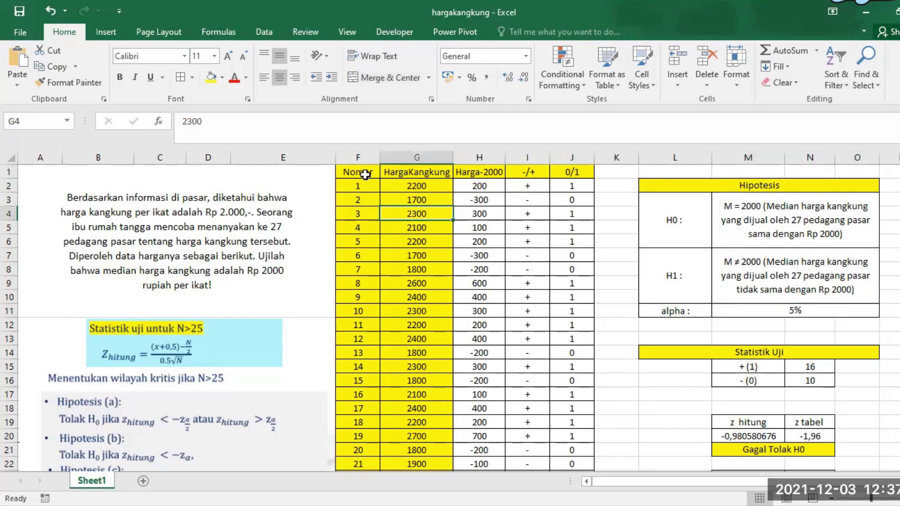
pyautogui.click(413, 172)
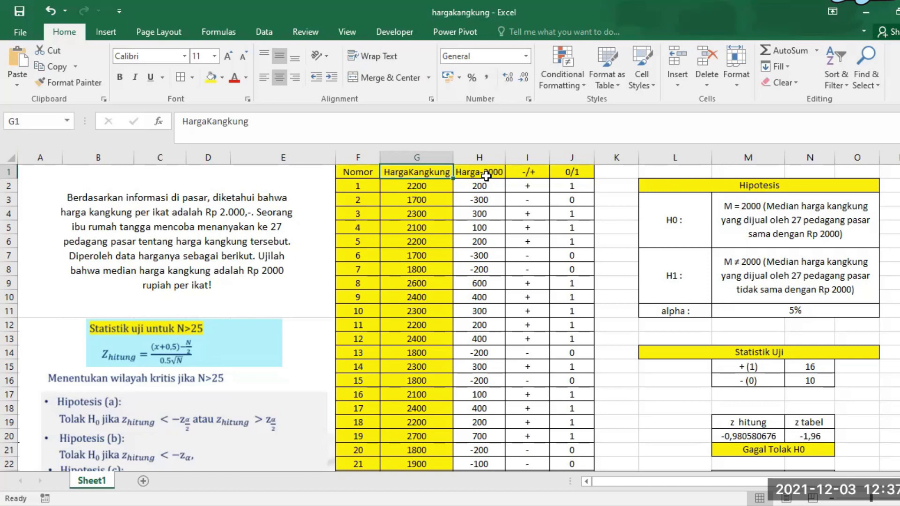
pyautogui.moveTo(431, 172)
pyautogui.mouseDown()
pyautogui.moveTo(382, 441)
pyautogui.moveTo(416, 414)
pyautogui.mouseUp()
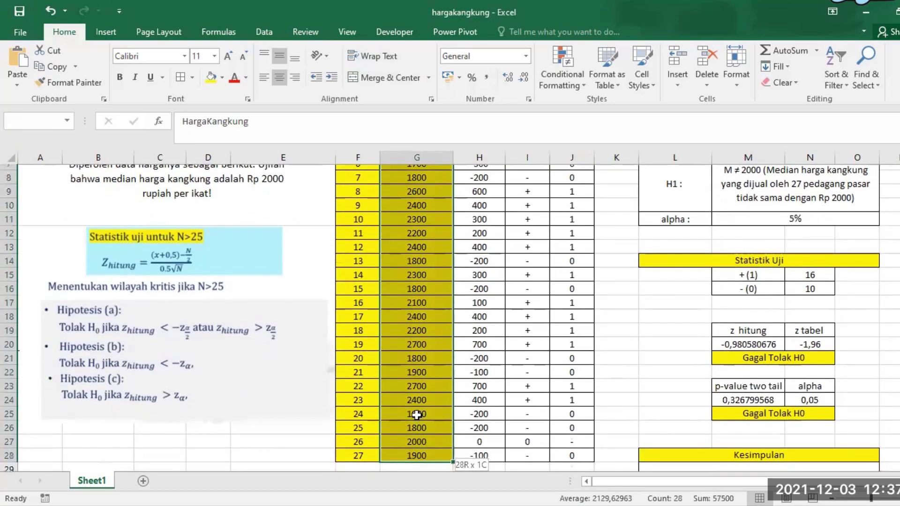
pyautogui.scroll(2, 509, 220)
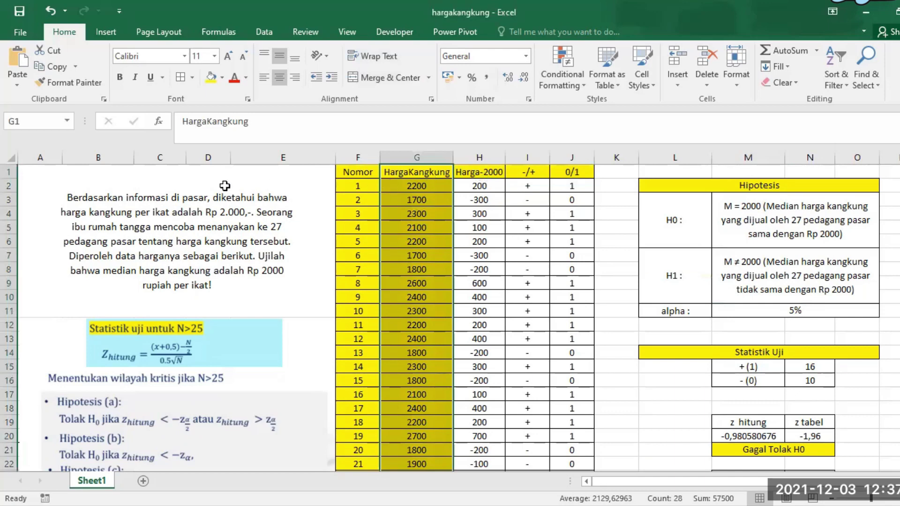
pyautogui.click(225, 186)
pyautogui.click(479, 173)
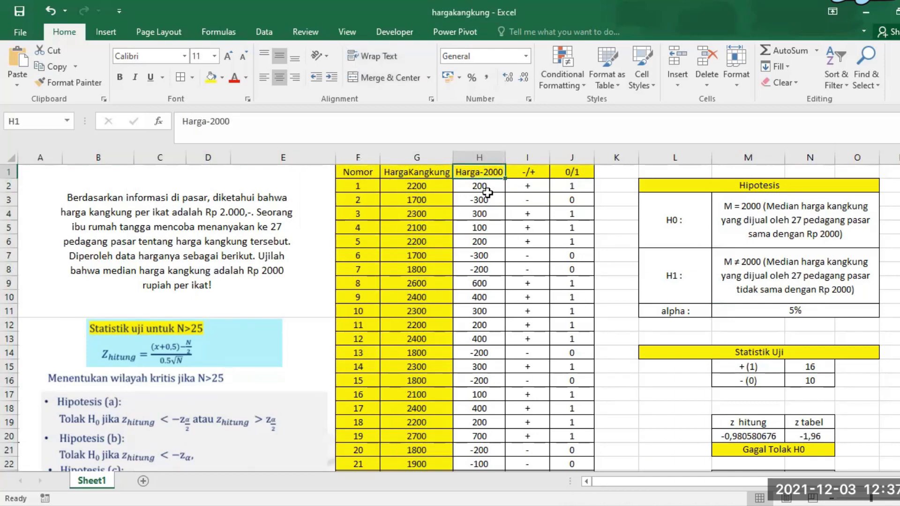
pyautogui.click(485, 187)
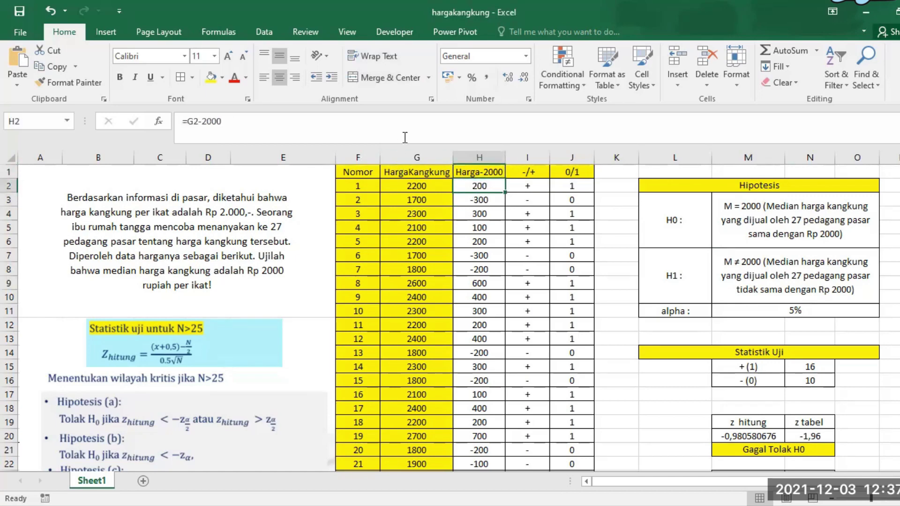
pyautogui.click(425, 135)
pyautogui.press('Return')
pyautogui.click(508, 226)
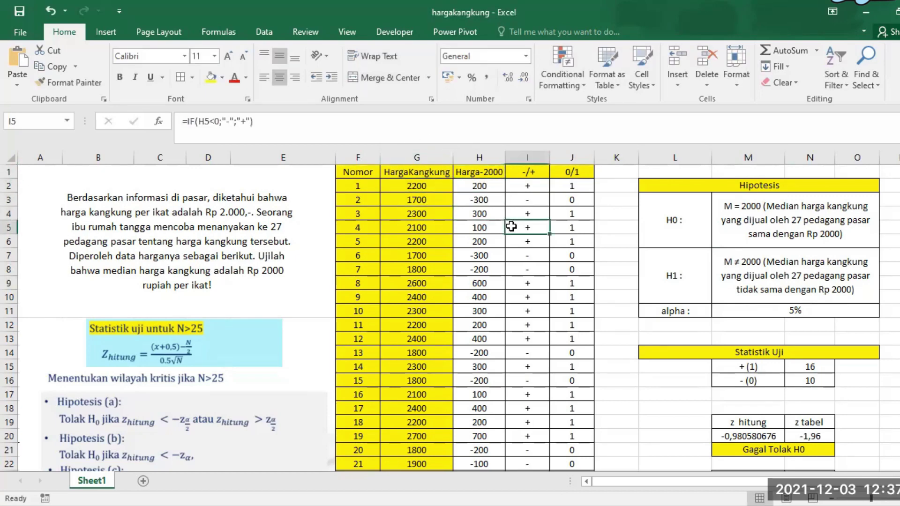
pyautogui.click(492, 182)
pyautogui.scroll(-1, 483, 221)
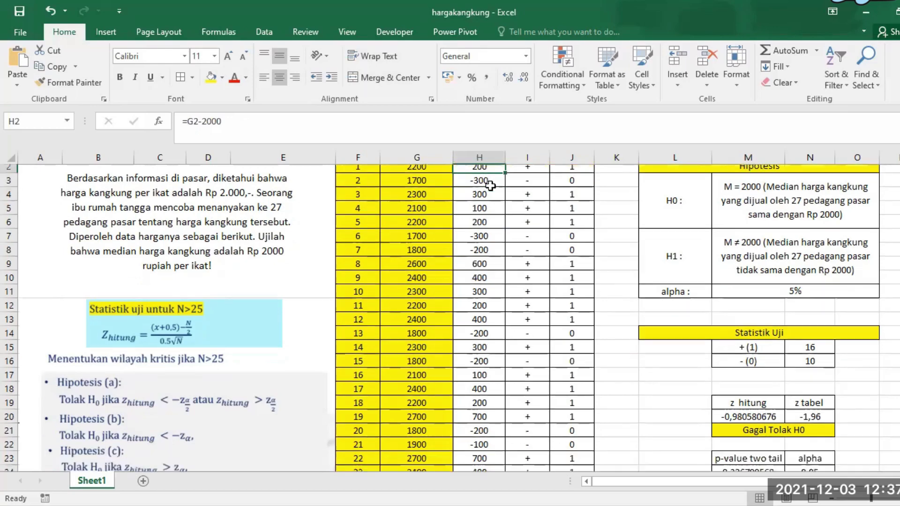
pyautogui.scroll(-4, 483, 220)
pyautogui.scroll(5, 481, 218)
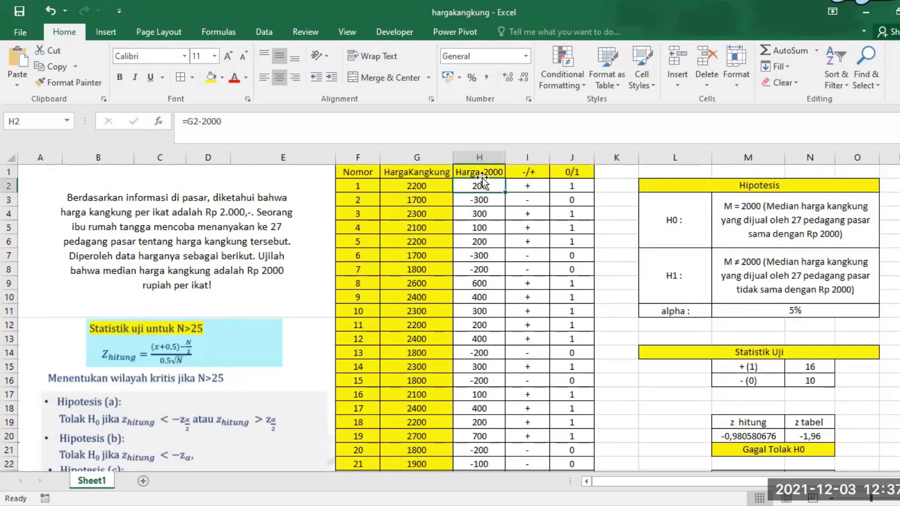
pyautogui.moveTo(481, 172)
pyautogui.mouseDown()
pyautogui.moveTo(477, 414)
pyautogui.moveTo(480, 188)
pyautogui.mouseUp()
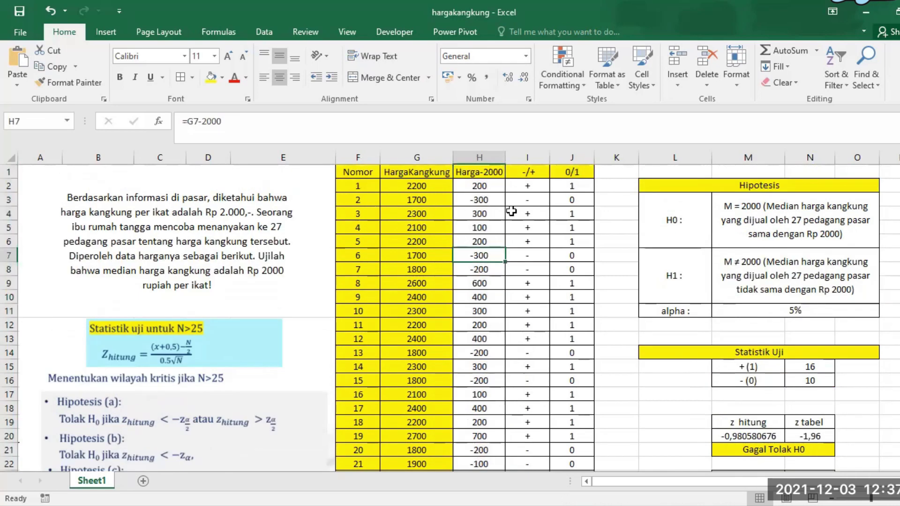
pyautogui.click(526, 188)
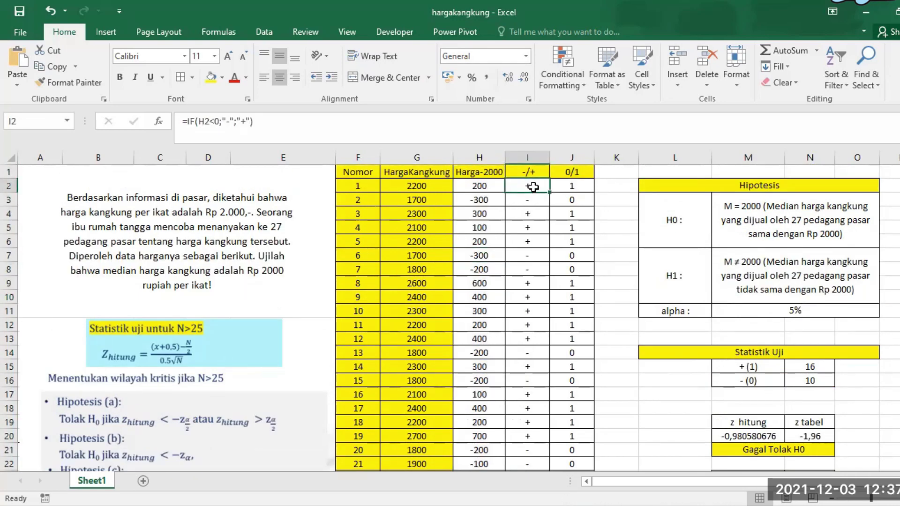
pyautogui.click(528, 172)
pyautogui.click(529, 156)
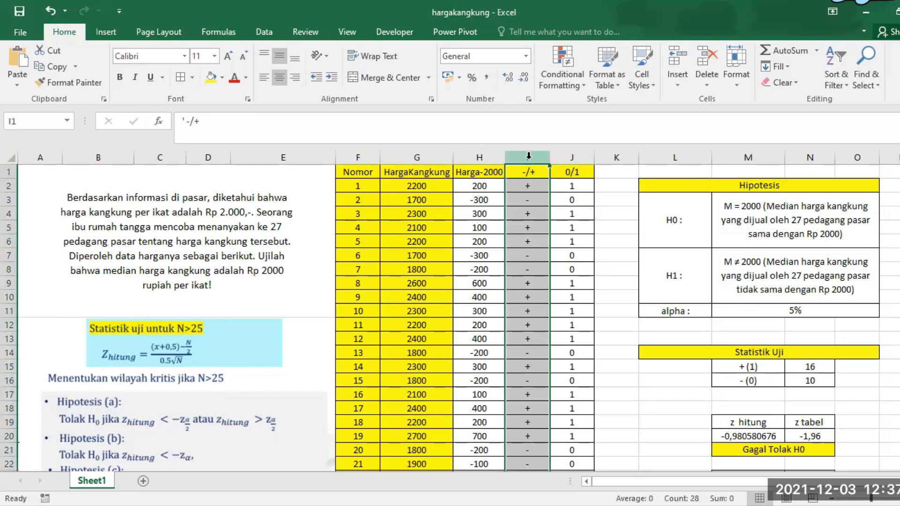
pyautogui.moveTo(529, 156); pyautogui.dragTo(572, 150)
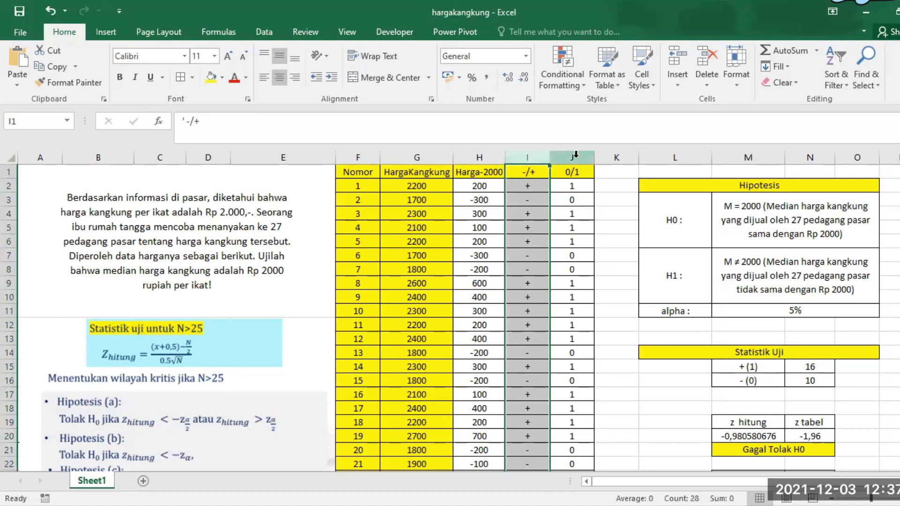
pyautogui.click(576, 155)
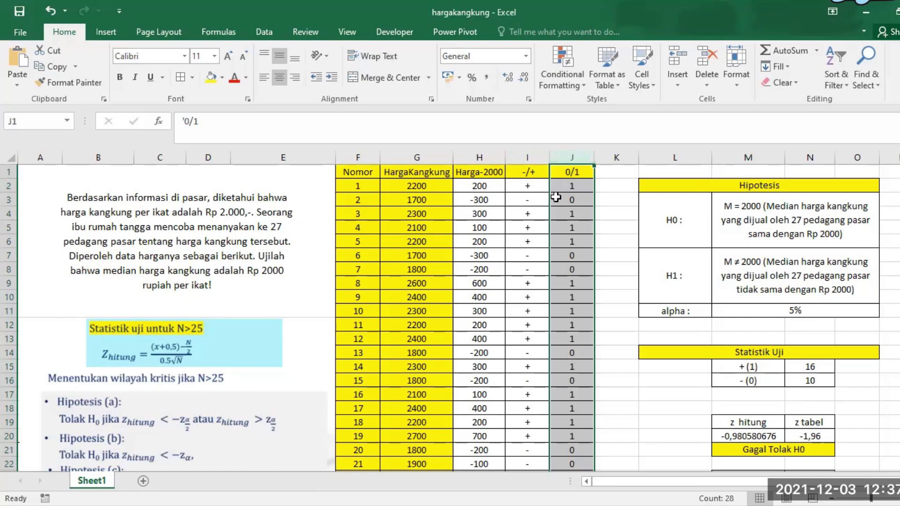
pyautogui.click(524, 188)
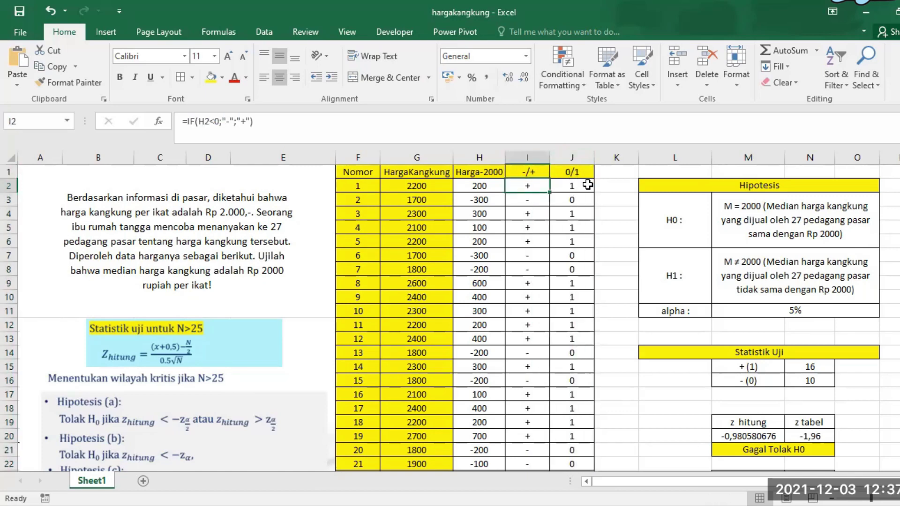
pyautogui.click(535, 196)
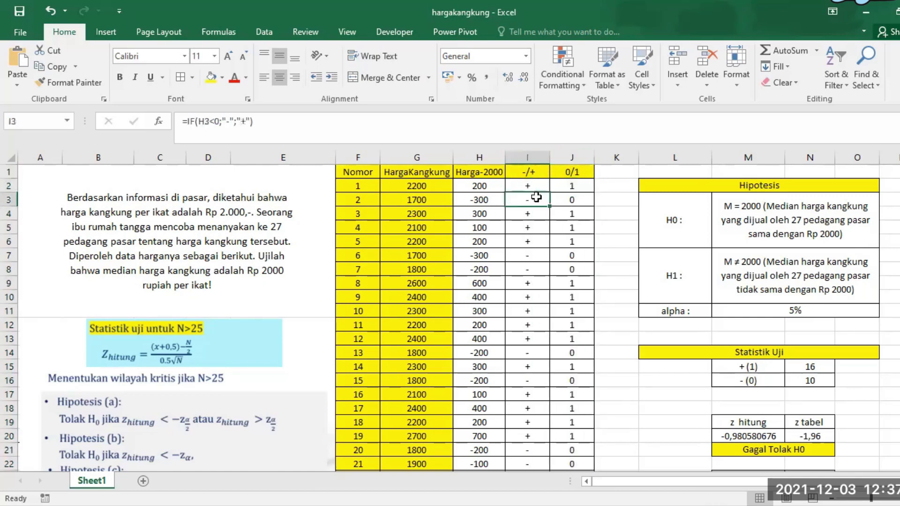
pyautogui.click(560, 197)
pyautogui.scroll(-1, 516, 188)
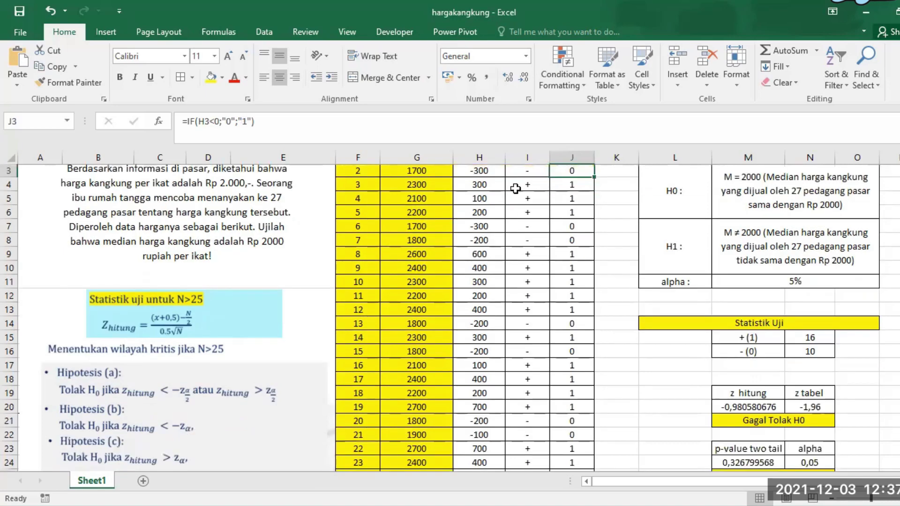
pyautogui.scroll(-3, 515, 188)
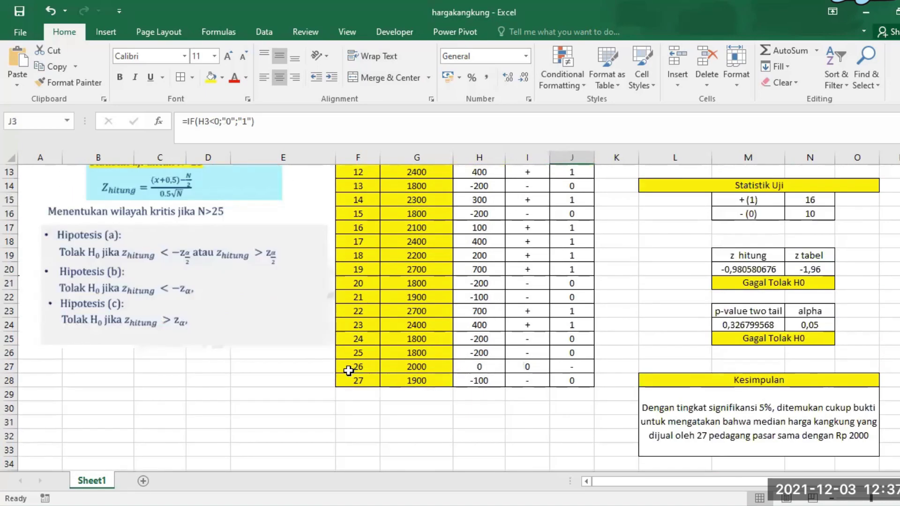
pyautogui.moveTo(348, 371); pyautogui.dragTo(533, 371)
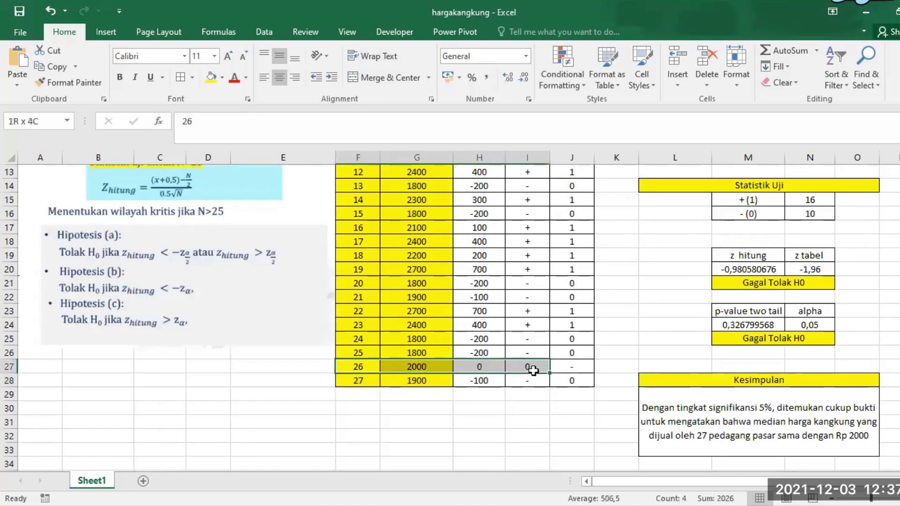
pyautogui.click(490, 369)
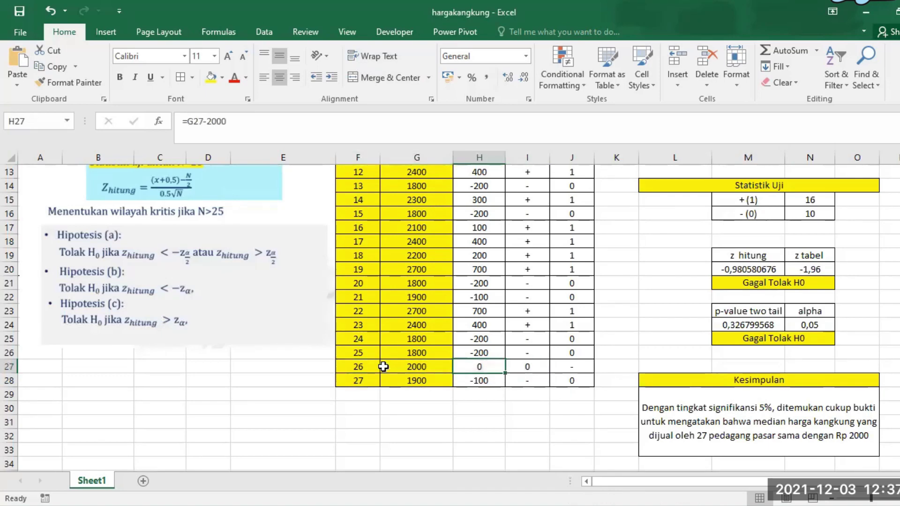
pyautogui.moveTo(361, 367); pyautogui.dragTo(567, 370)
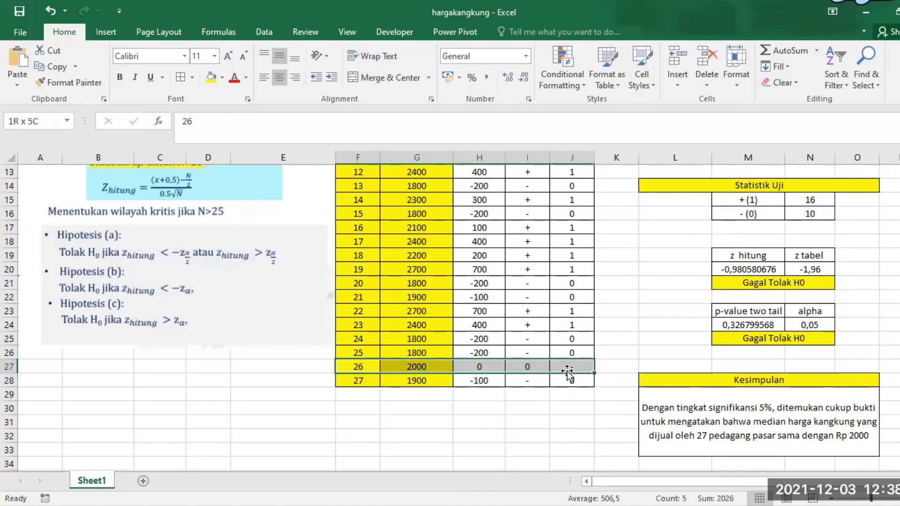
pyautogui.click(385, 370)
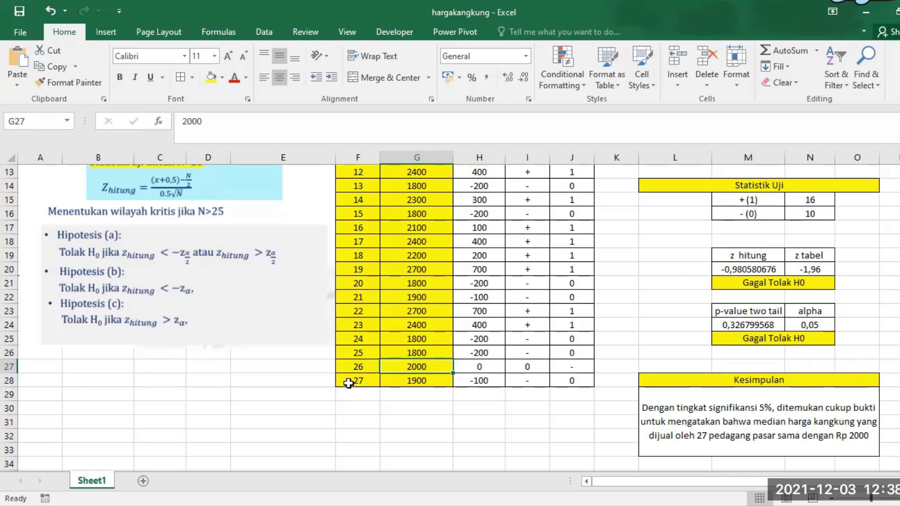
pyautogui.moveTo(349, 381); pyautogui.dragTo(570, 379)
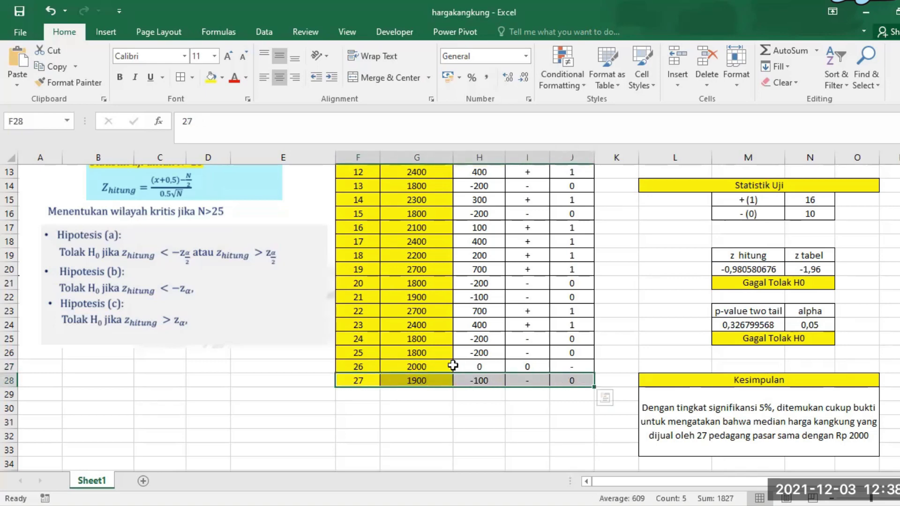
pyautogui.click(488, 370)
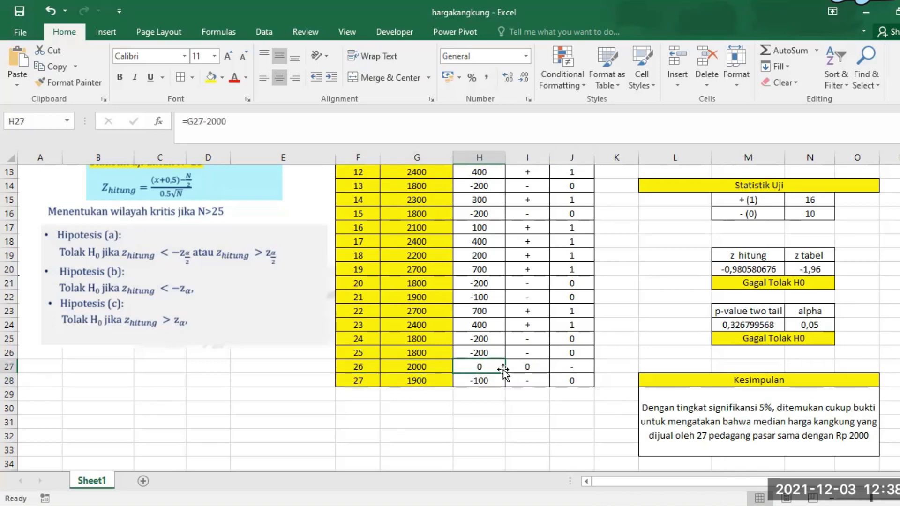
pyautogui.scroll(4, 528, 369)
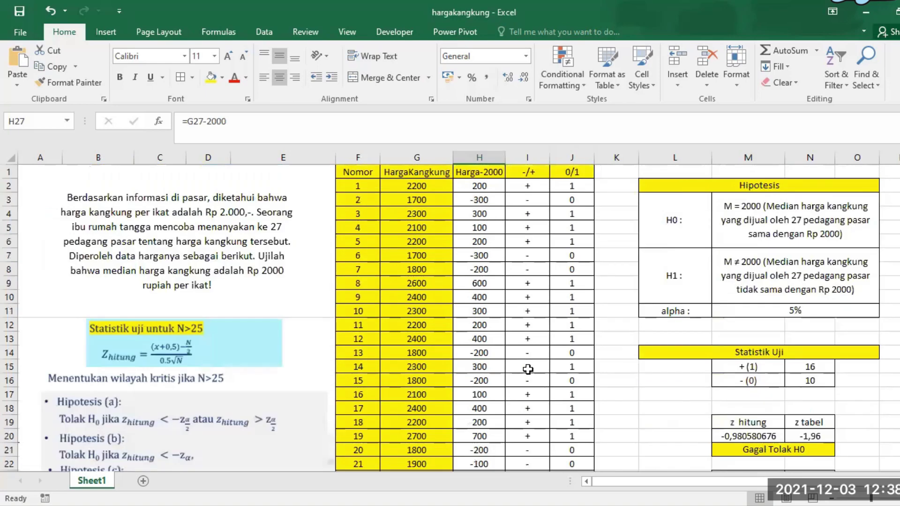
pyautogui.click(516, 184)
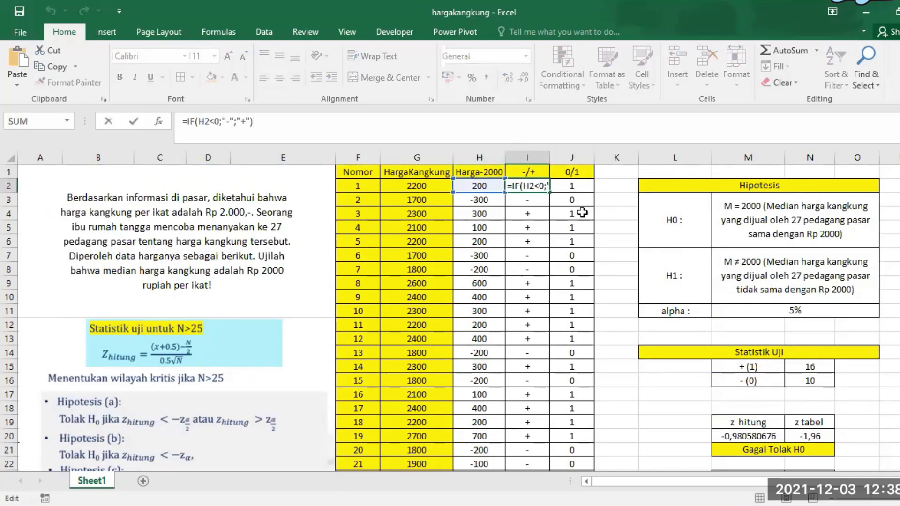
pyautogui.press('Return')
pyautogui.click(572, 199)
pyautogui.doubleClick(572, 200)
pyautogui.press('Escape')
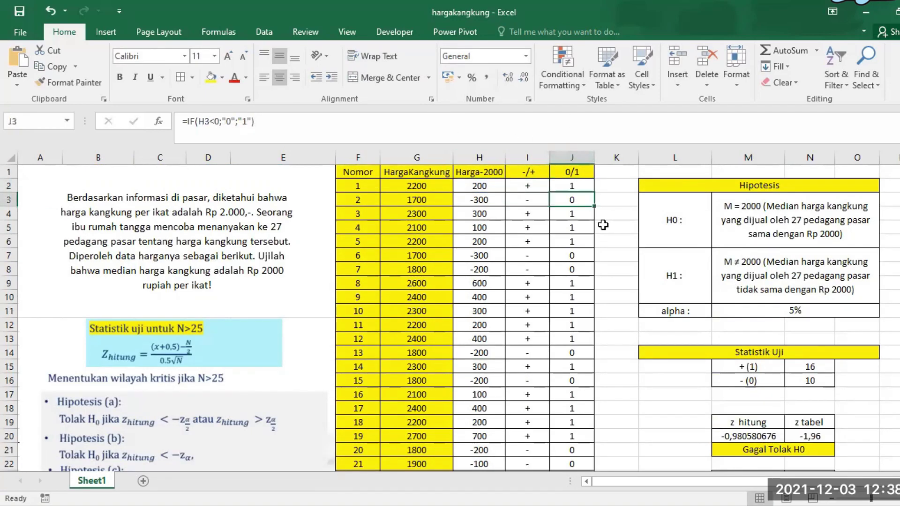
pyautogui.scroll(-2, 600, 239)
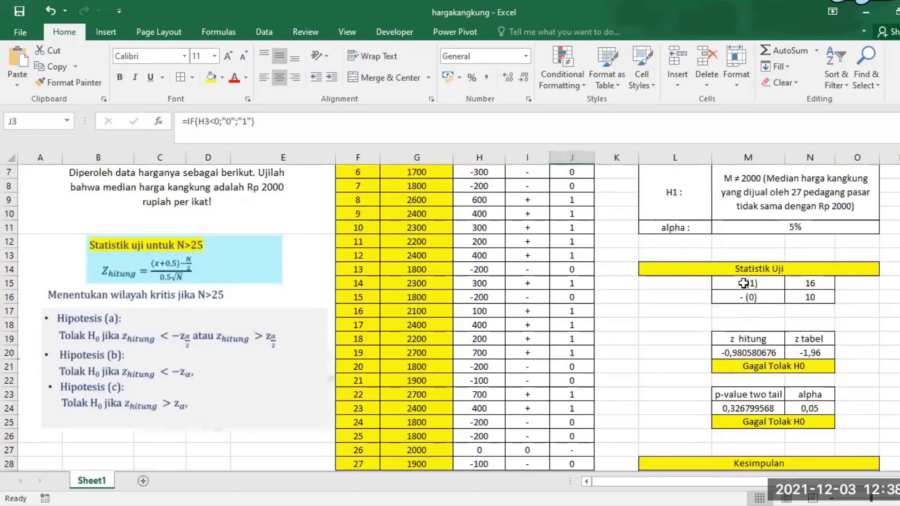
pyautogui.click(744, 283)
pyautogui.scroll(2, 745, 291)
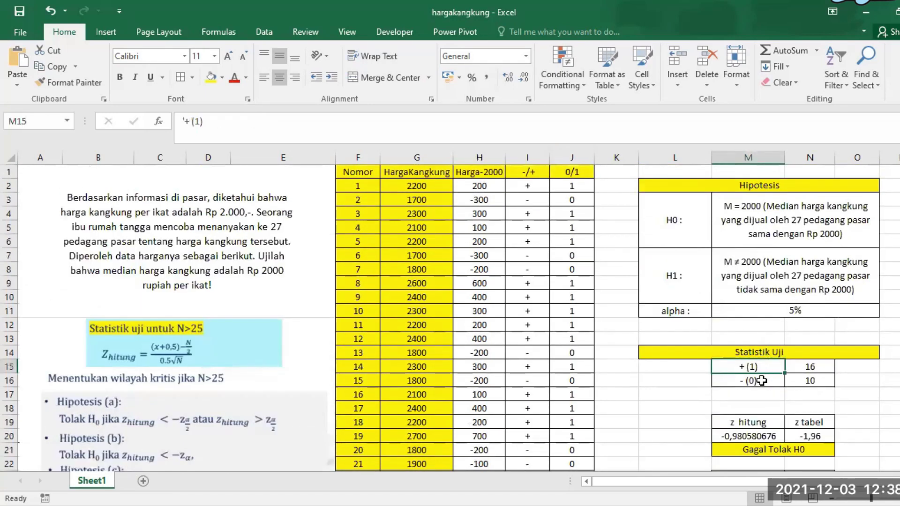
pyautogui.click(802, 366)
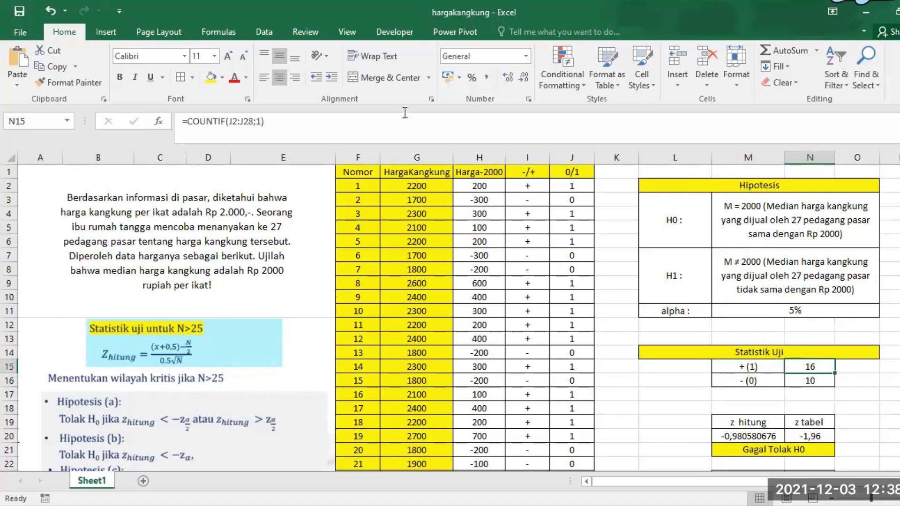
pyautogui.moveTo(363, 125); pyautogui.dragTo(182, 122)
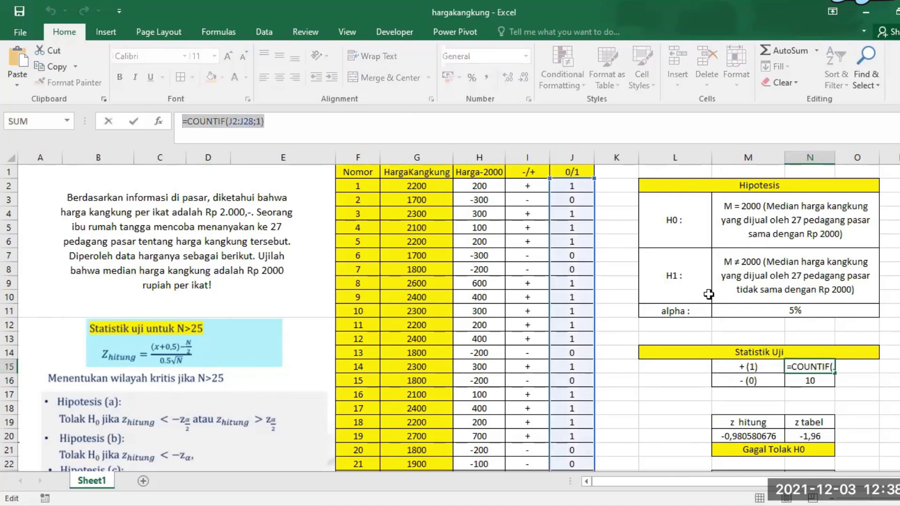
pyautogui.press('Escape')
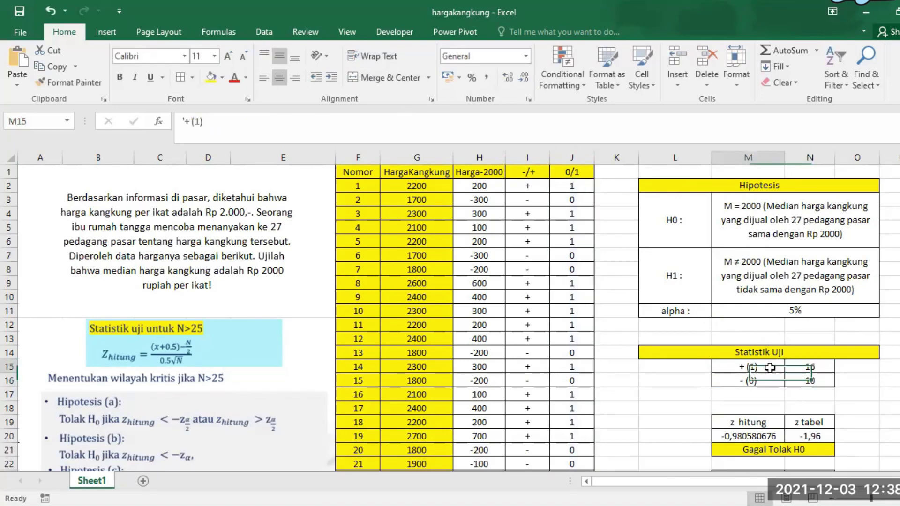
pyautogui.click(772, 370)
pyautogui.click(821, 370)
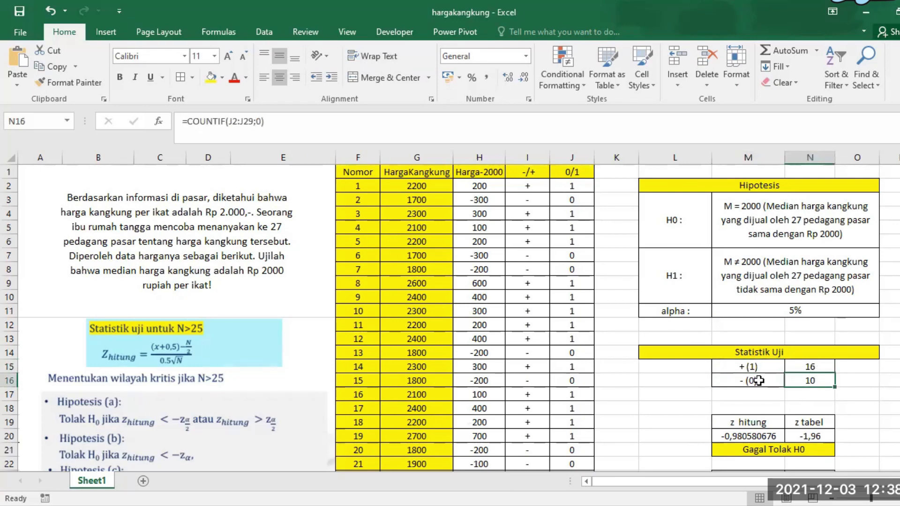
pyautogui.click(759, 380)
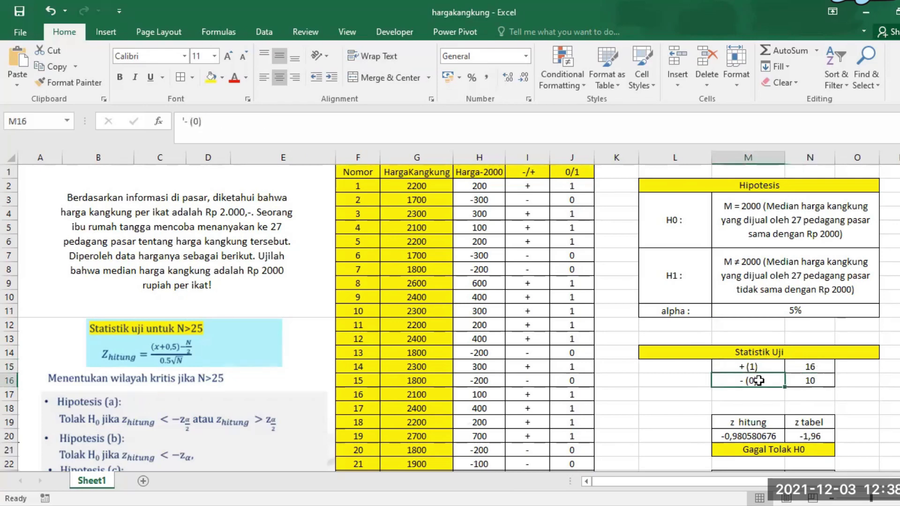
pyautogui.click(811, 380)
pyautogui.scroll(-2, 810, 375)
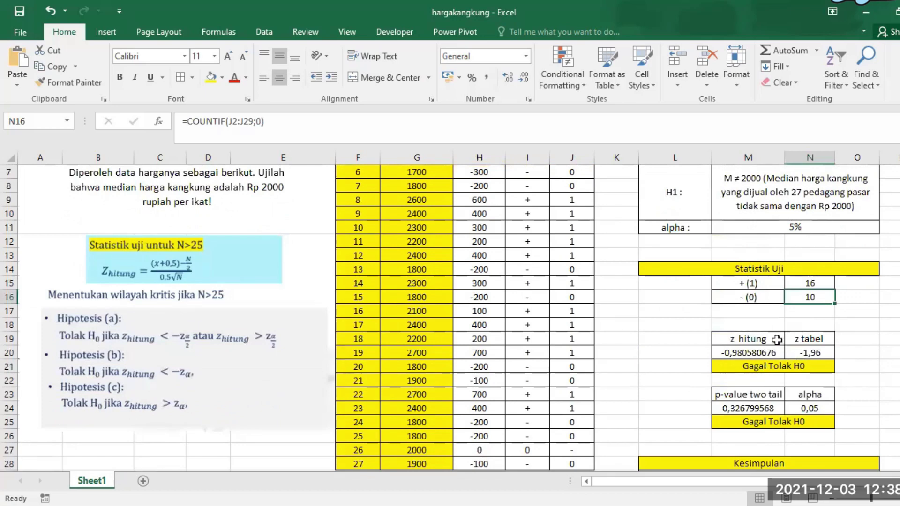
pyautogui.click(753, 338)
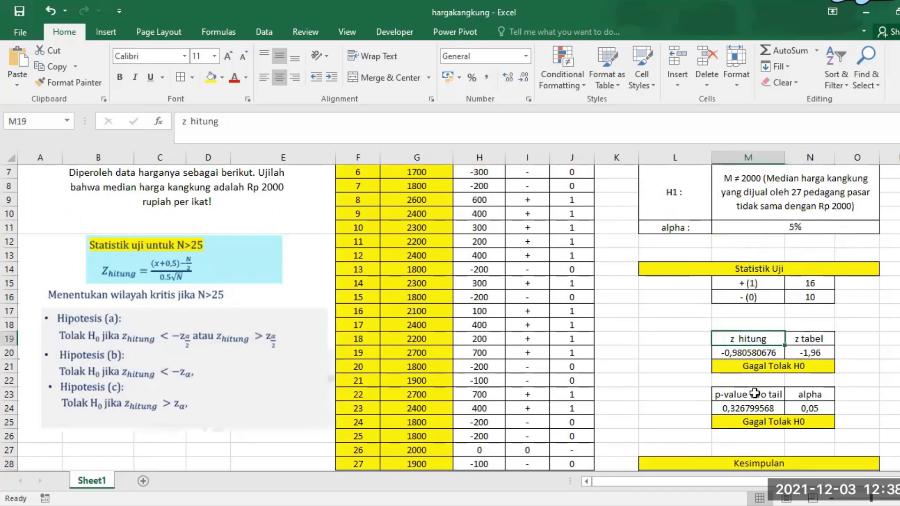
pyautogui.click(754, 394)
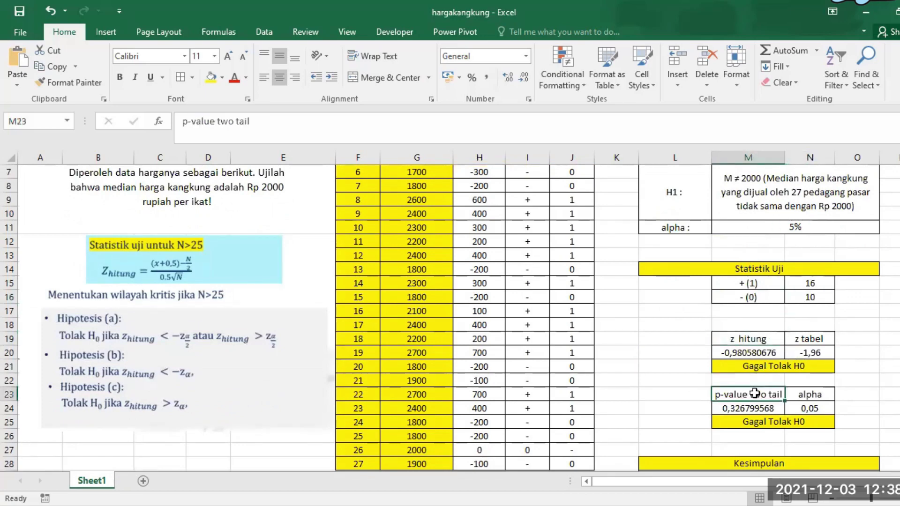
pyautogui.click(749, 355)
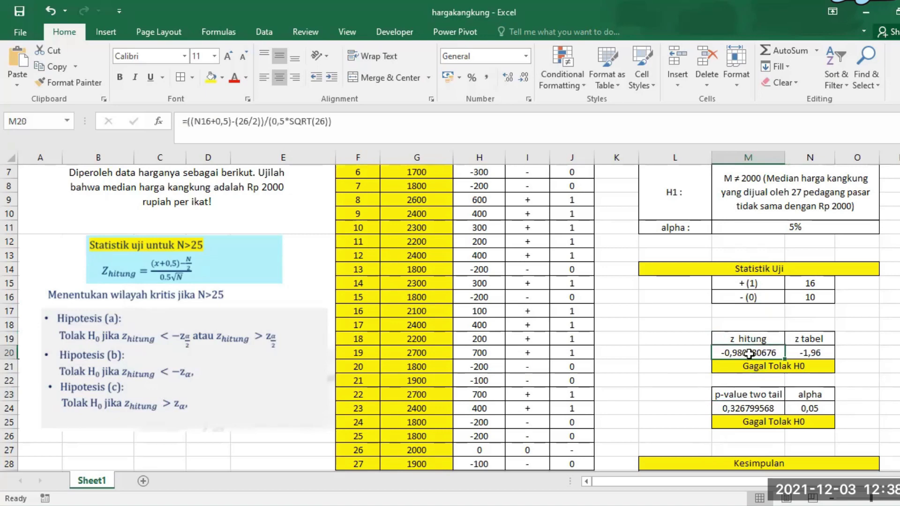
pyautogui.click(375, 125)
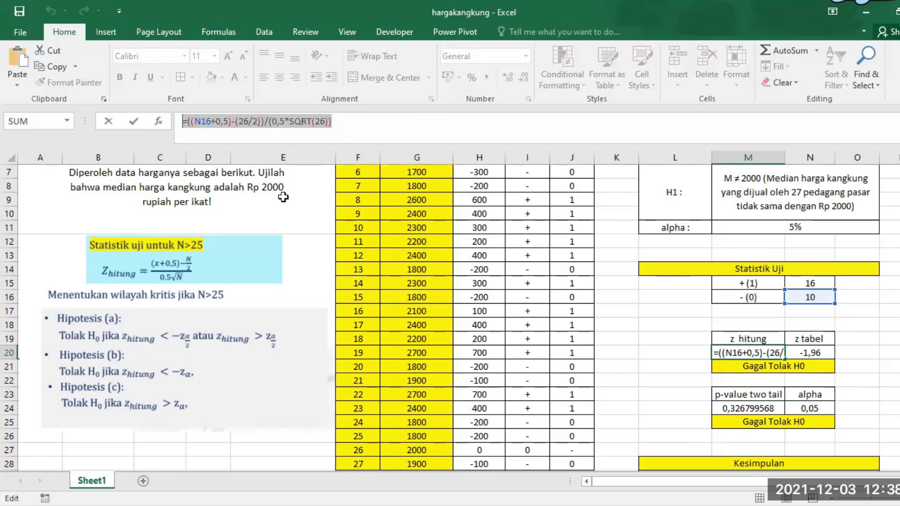
pyautogui.click(86, 307)
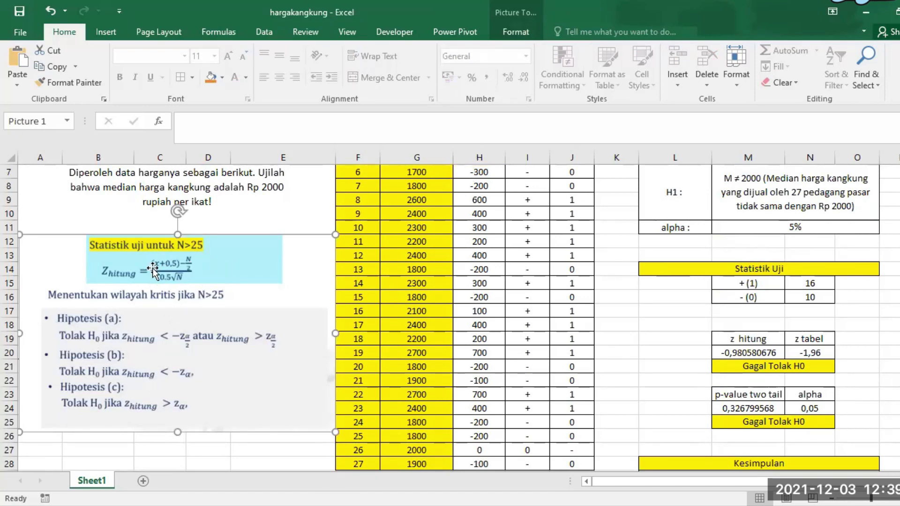
pyautogui.scroll(2, 539, 289)
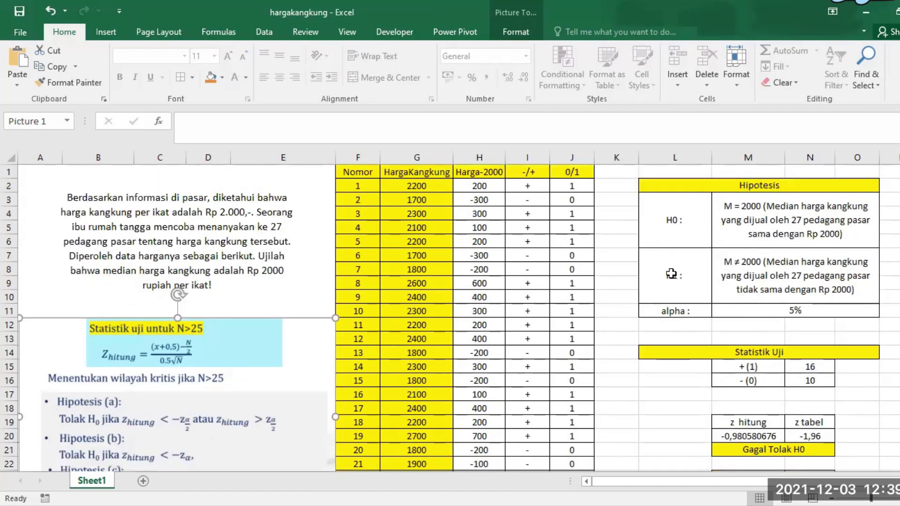
pyautogui.moveTo(677, 271)
pyautogui.mouseDown()
pyautogui.moveTo(770, 270)
pyautogui.moveTo(694, 271)
pyautogui.mouseUp()
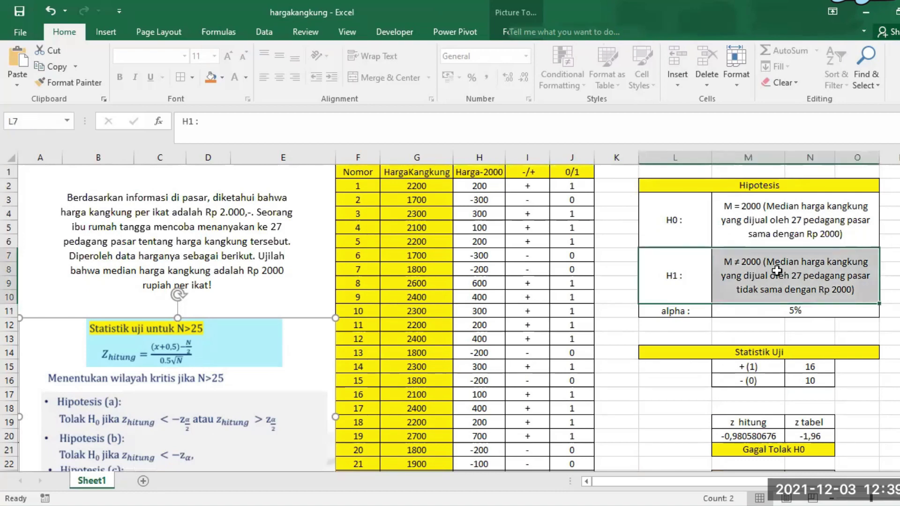
pyautogui.click(739, 265)
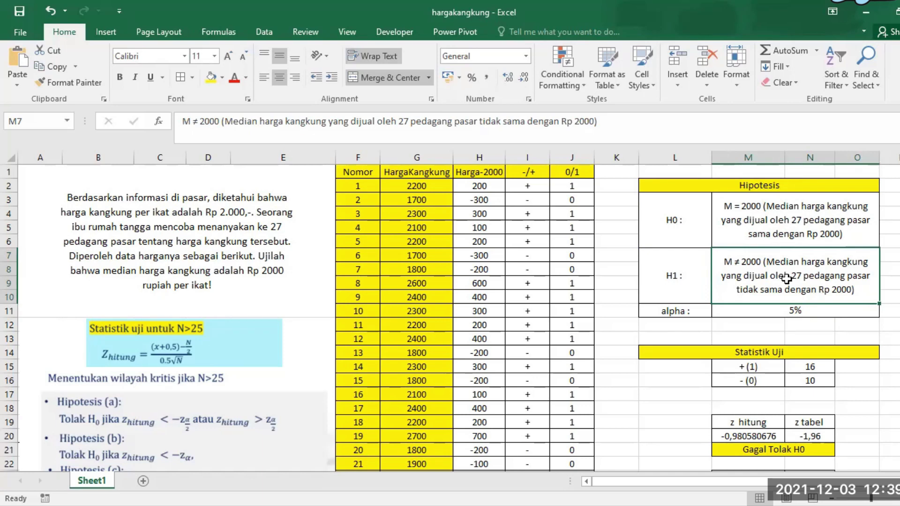
pyautogui.click(822, 379)
pyautogui.moveTo(766, 381); pyautogui.dragTo(805, 378)
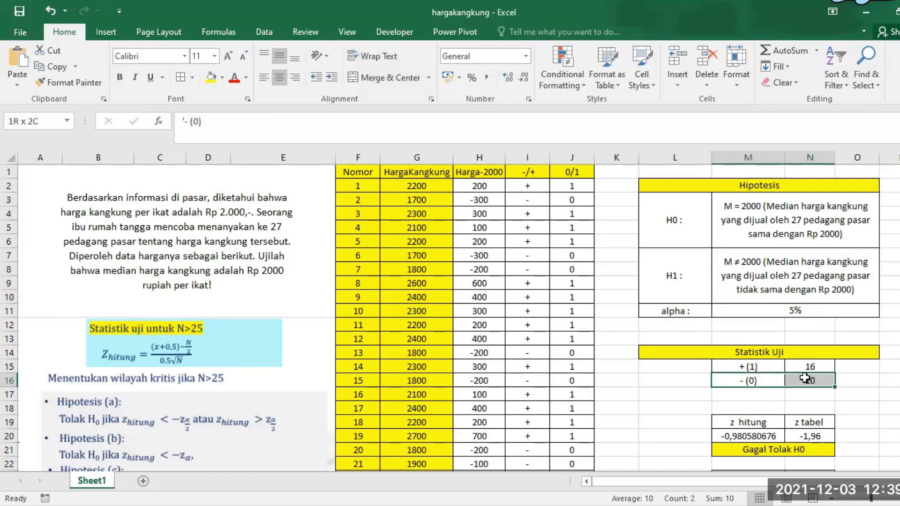
pyautogui.scroll(-1, 805, 378)
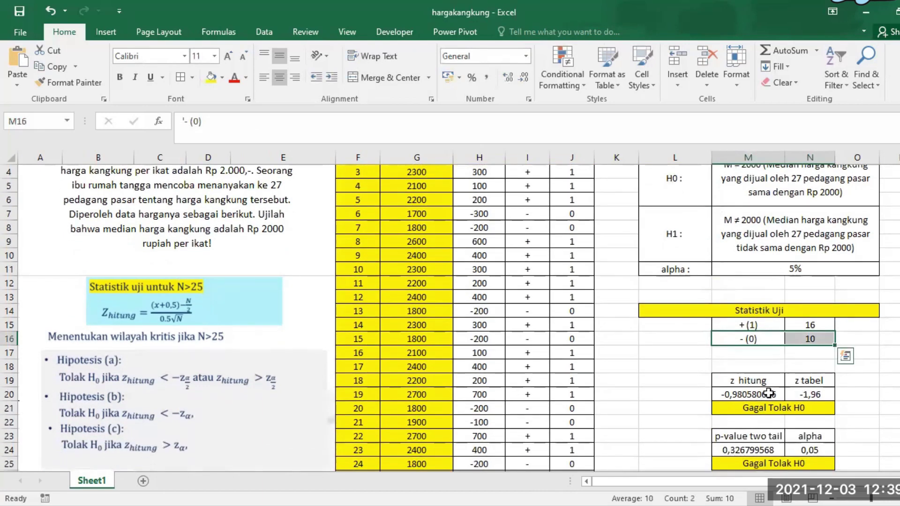
pyautogui.click(769, 393)
pyautogui.moveTo(349, 132); pyautogui.dragTo(147, 121)
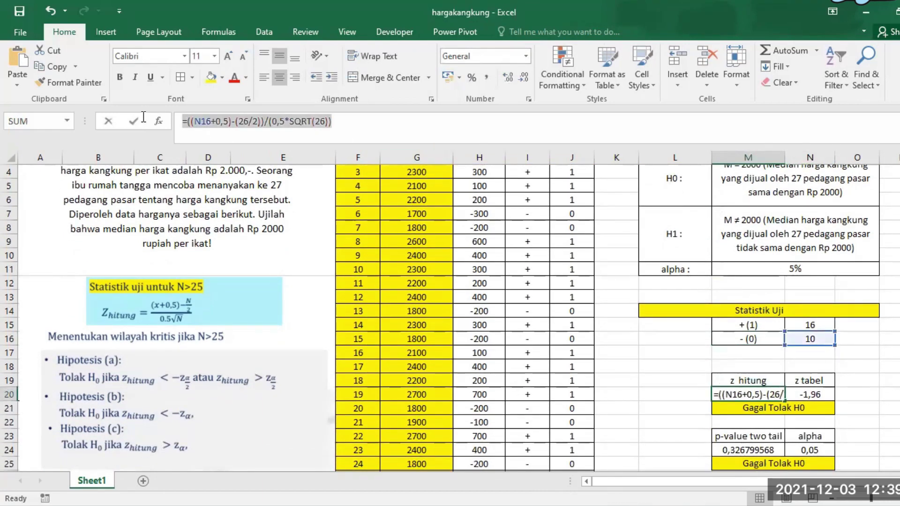
pyautogui.press('Return')
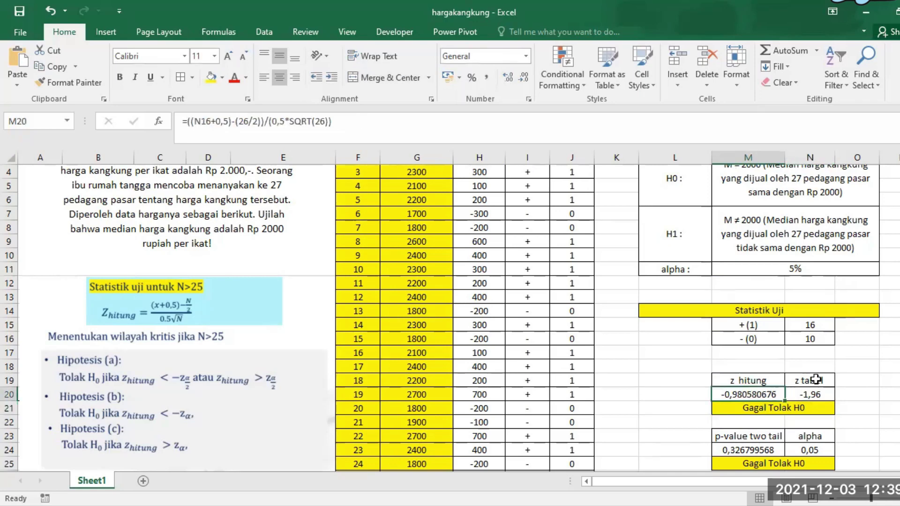
pyautogui.moveTo(813, 381); pyautogui.dragTo(816, 389)
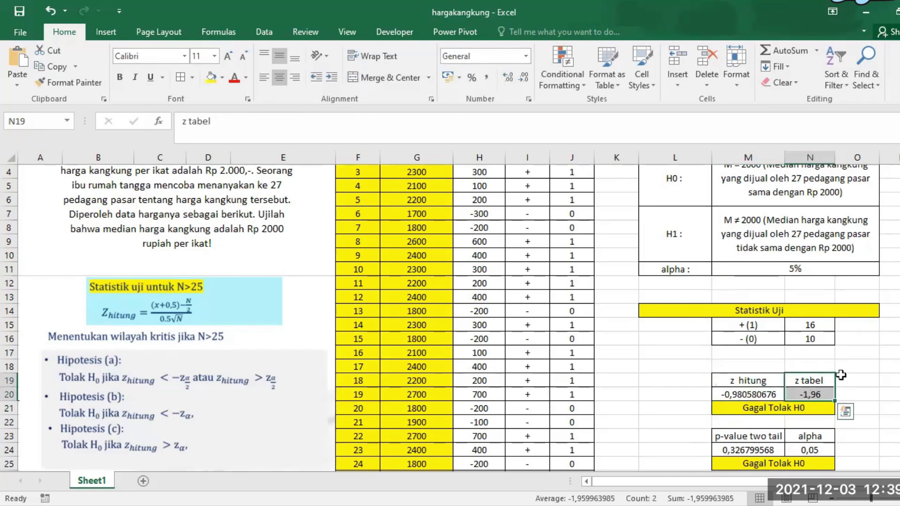
pyautogui.click(815, 392)
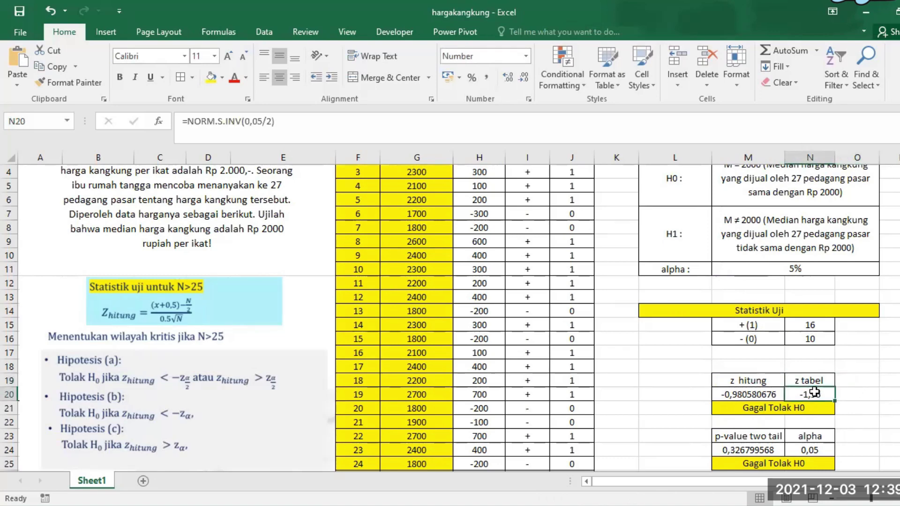
pyautogui.moveTo(349, 121); pyautogui.dragTo(183, 121)
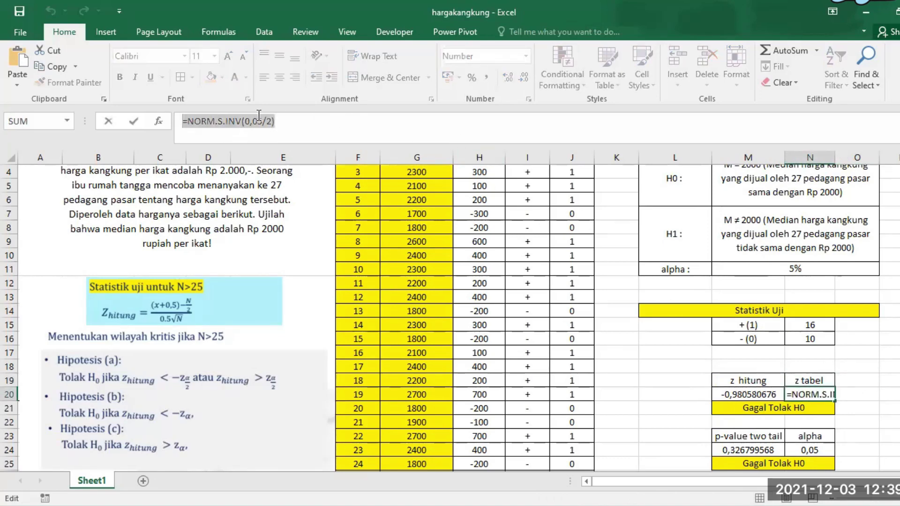
pyautogui.click(303, 120)
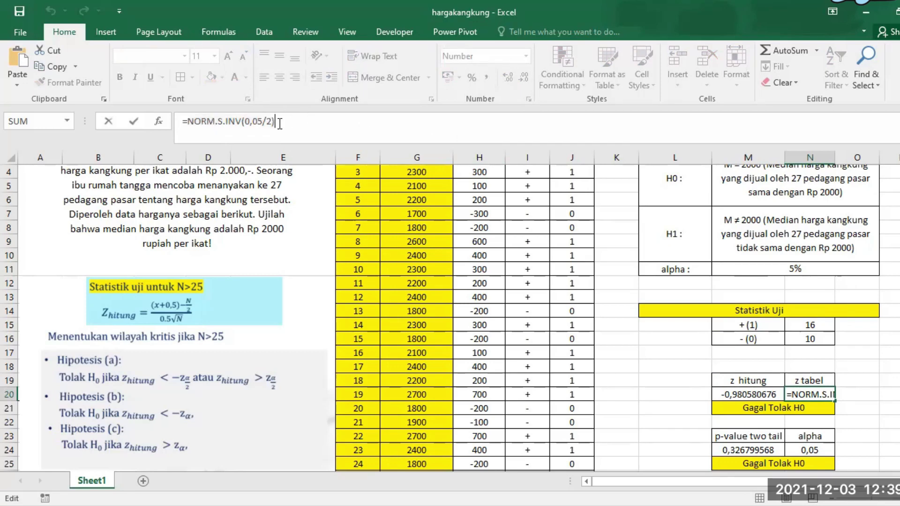
pyautogui.moveTo(280, 121); pyautogui.dragTo(164, 123)
pyautogui.click(304, 122)
pyautogui.click(842, 378)
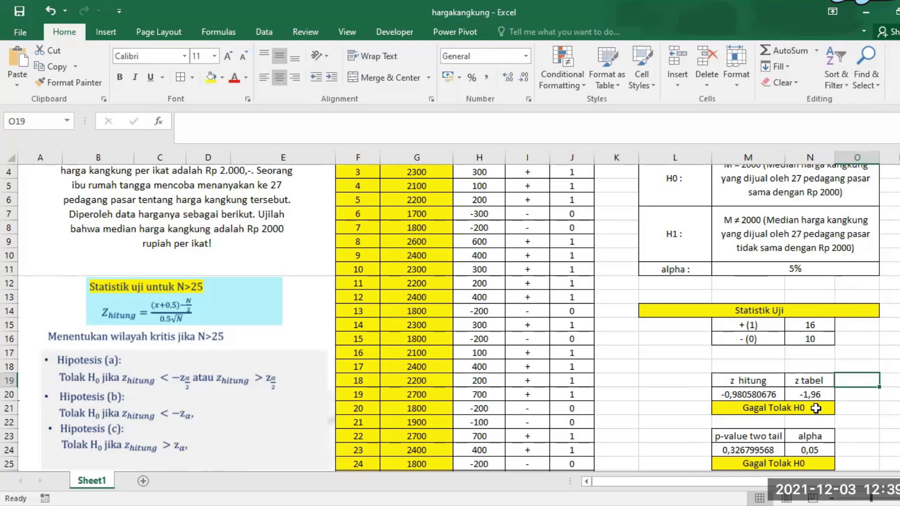
pyautogui.click(808, 405)
pyautogui.moveTo(492, 121); pyautogui.dragTo(182, 121)
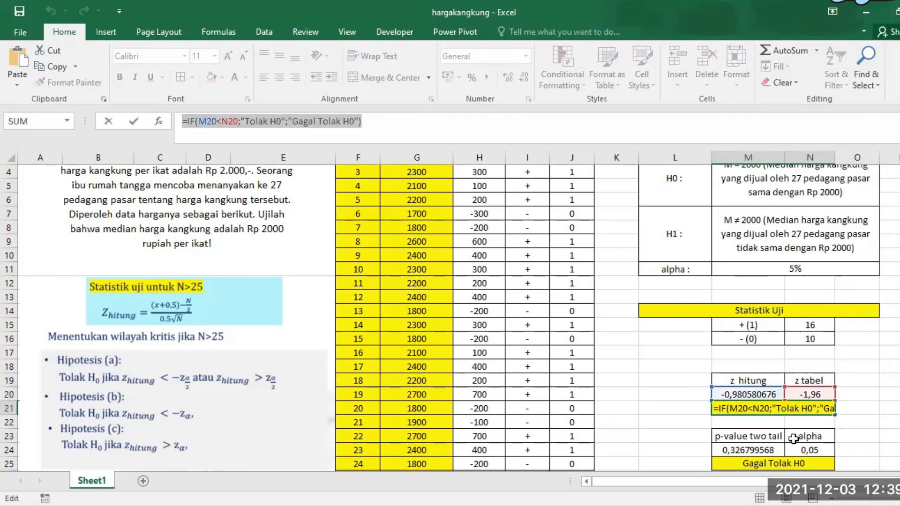
pyautogui.press('Return')
pyautogui.click(786, 404)
pyautogui.scroll(-2, 787, 404)
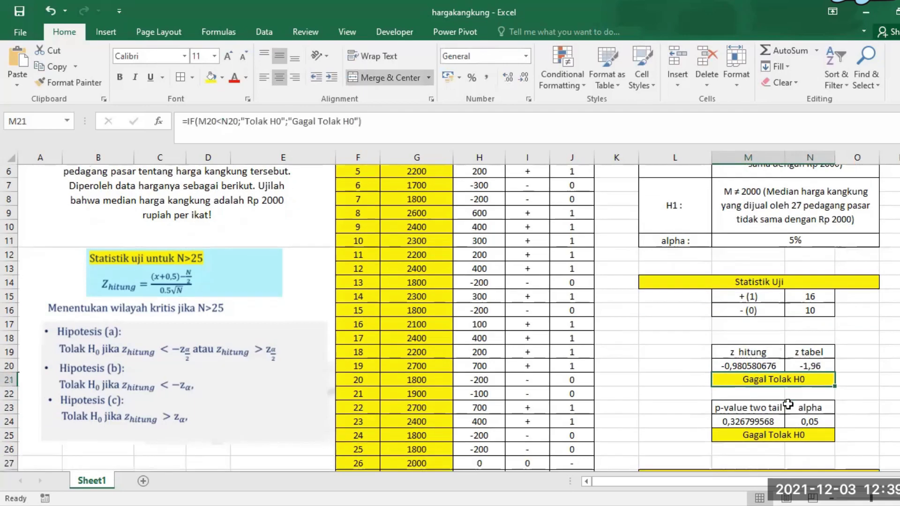
# Re-confirm the two-tailed NORMSDIST p-value formula in M24 and check the alpha value
pyautogui.click(753, 369)
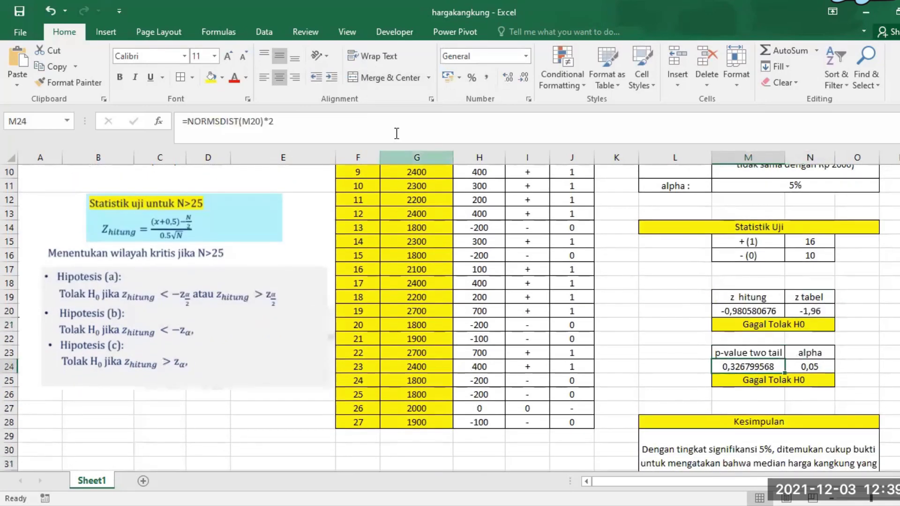
pyautogui.tripleClick(305, 131)
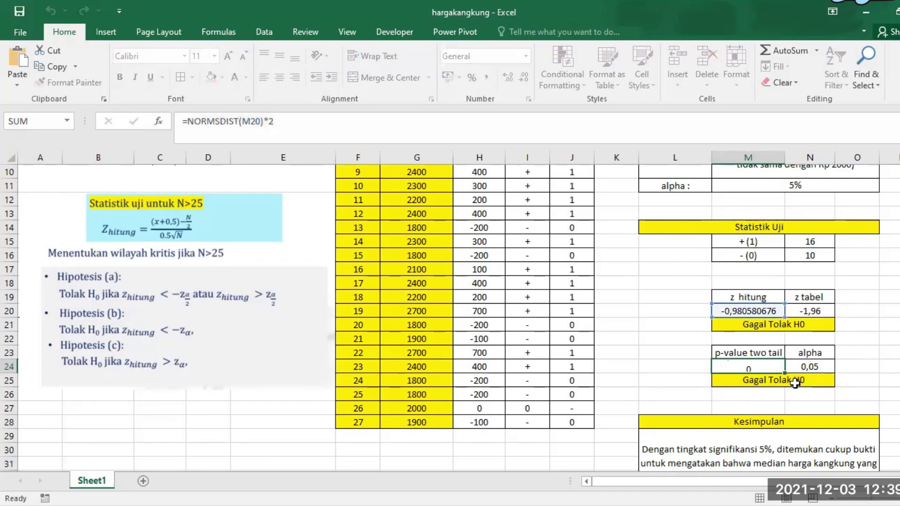
pyautogui.press('Return')
pyautogui.moveTo(820, 351); pyautogui.dragTo(823, 359)
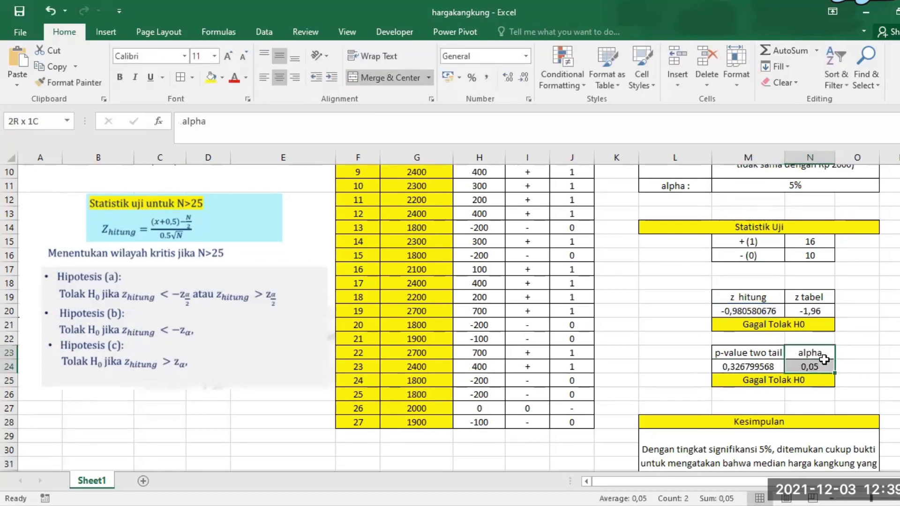
# Inspect the decision formula, undo an accidental edit, and read the written conclusion in L29
pyautogui.click(806, 380)
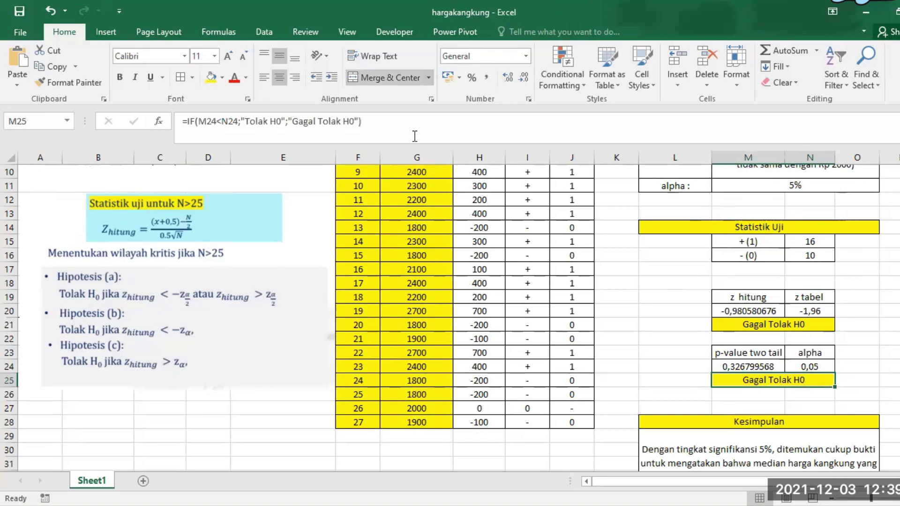
pyautogui.moveTo(414, 122); pyautogui.dragTo(150, 126)
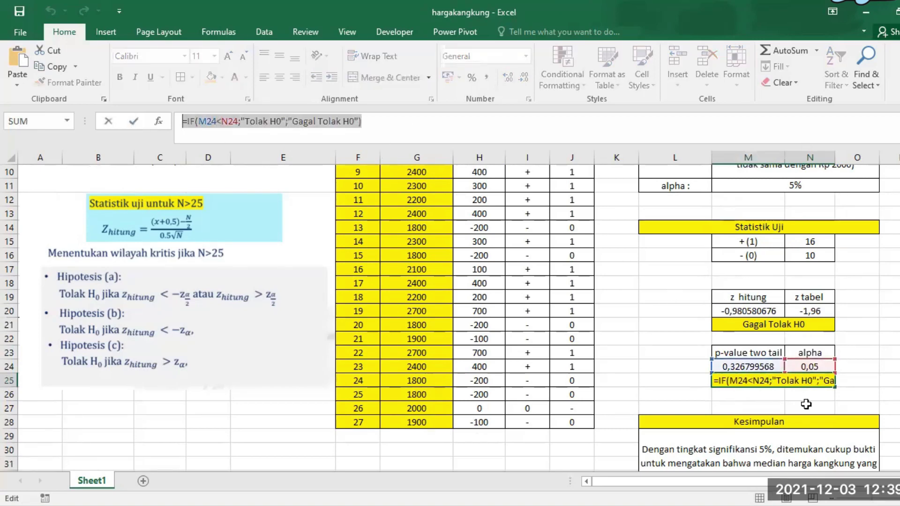
pyautogui.write('=')
pyautogui.click(803, 407)
pyautogui.hotkey('ctrl', 'z')
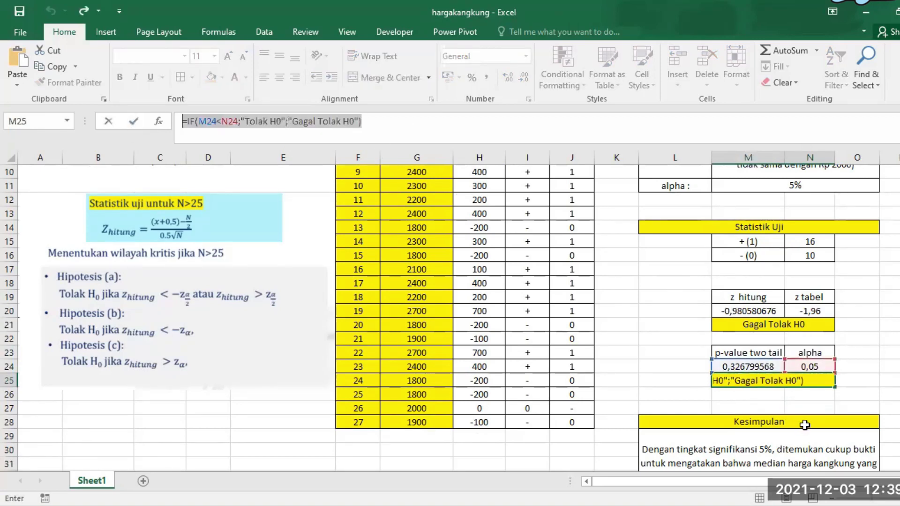
pyautogui.press('Return')
pyautogui.scroll(-1, 807, 422)
pyautogui.click(790, 417)
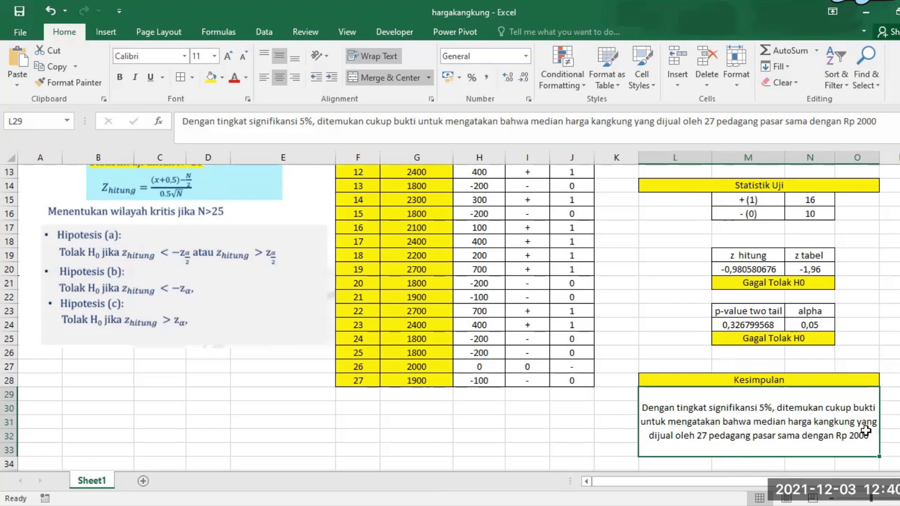
pyautogui.scroll(4, 450, 314)
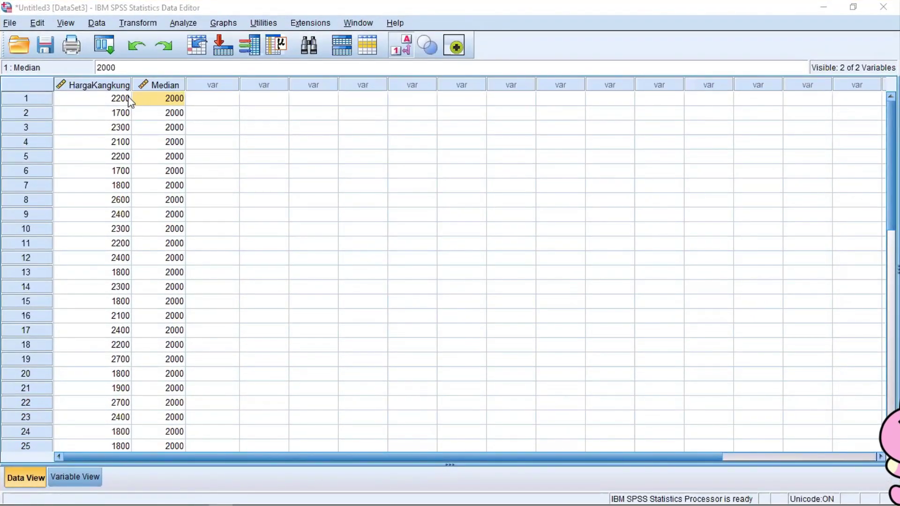
pyautogui.click(118, 100)
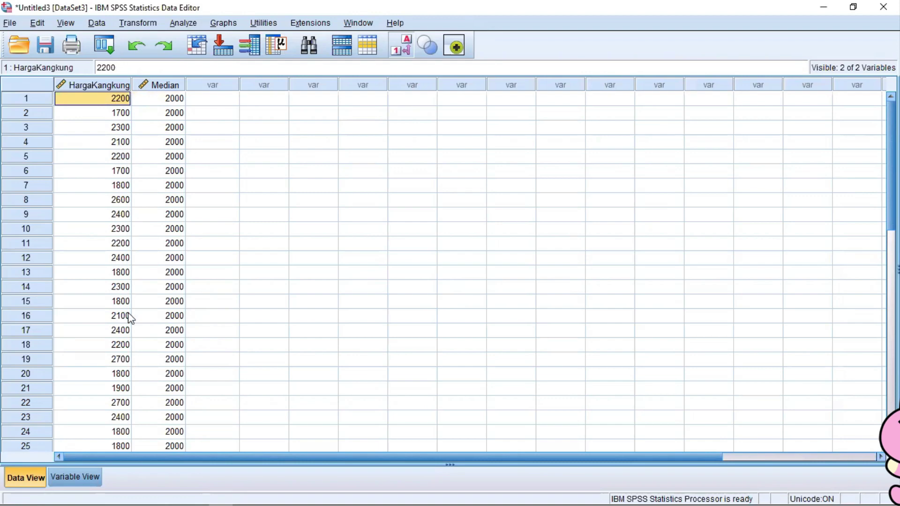
pyautogui.click(141, 102)
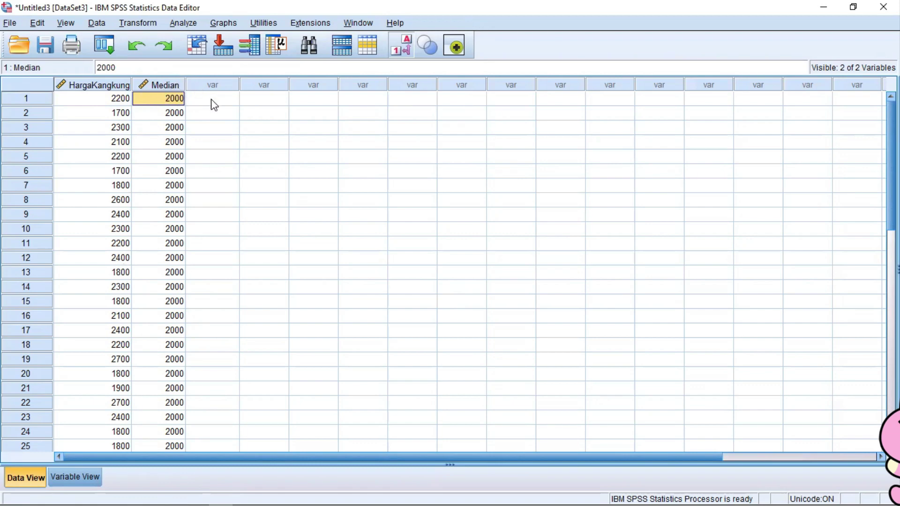
pyautogui.press('Down')
pyautogui.press('Down')
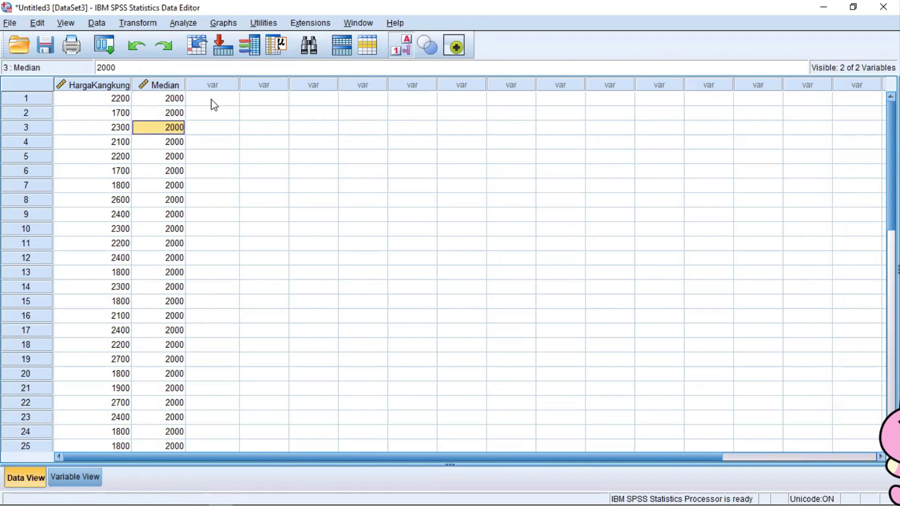
pyautogui.press('Down')
pyautogui.press('Down')
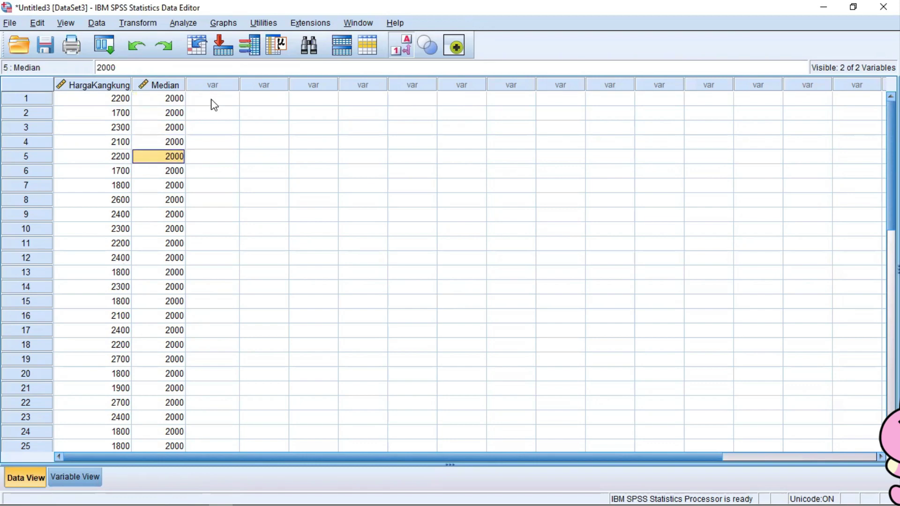
pyautogui.press('Down')
pyautogui.hotkey('ctrl', 'Down')
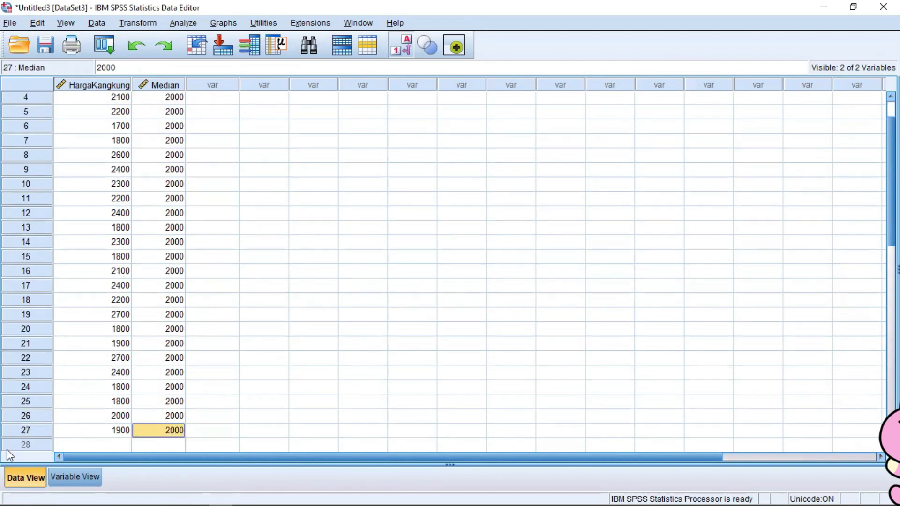
# Run a Two-Related-Samples Sign test pairing Median with HargaKangkung, with Wilcoxon unchecked
pyautogui.hotkey('ctrl', 'Up')
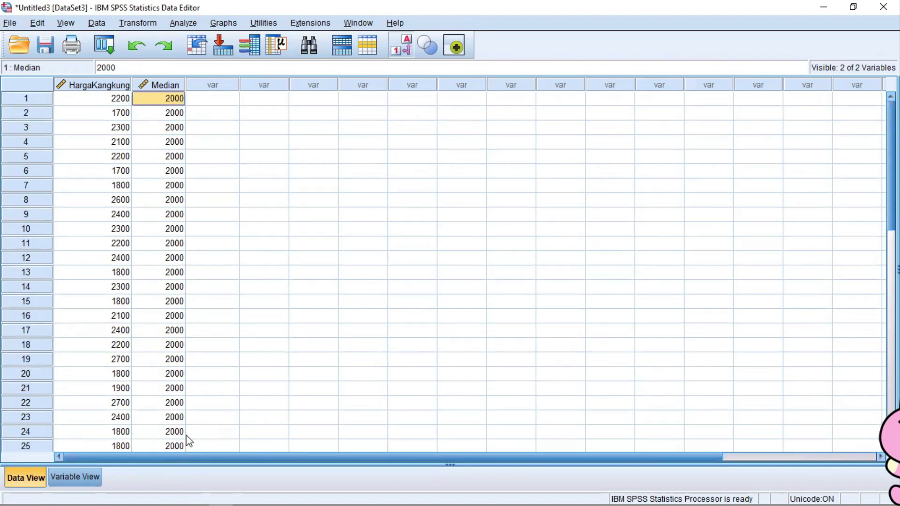
pyautogui.click(183, 24)
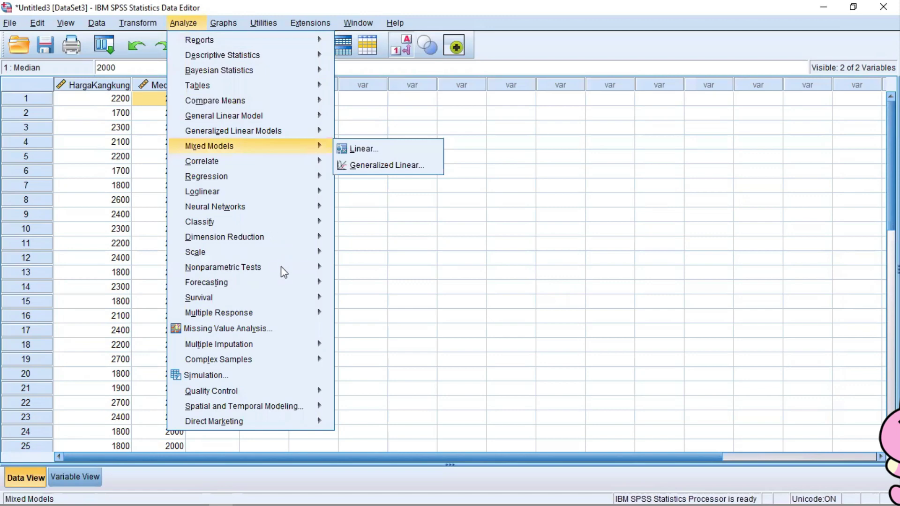
pyautogui.moveTo(224, 267)
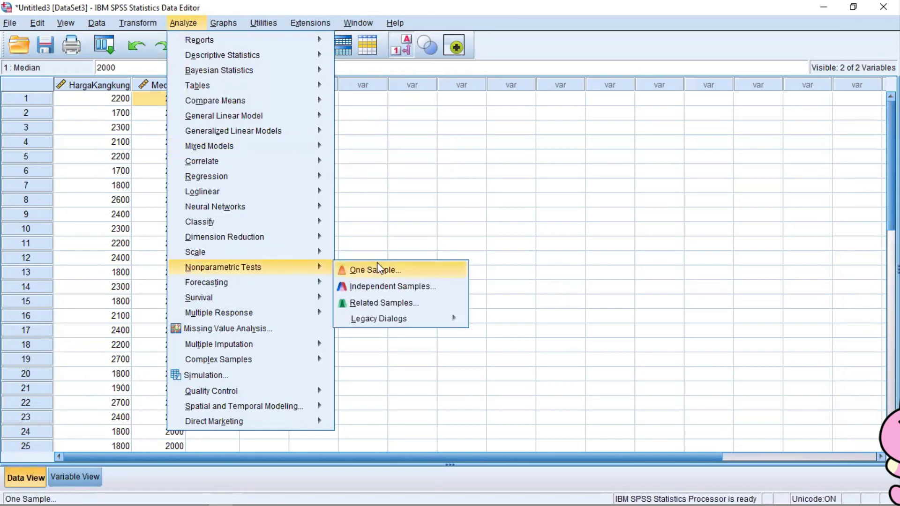
pyautogui.moveTo(378, 319)
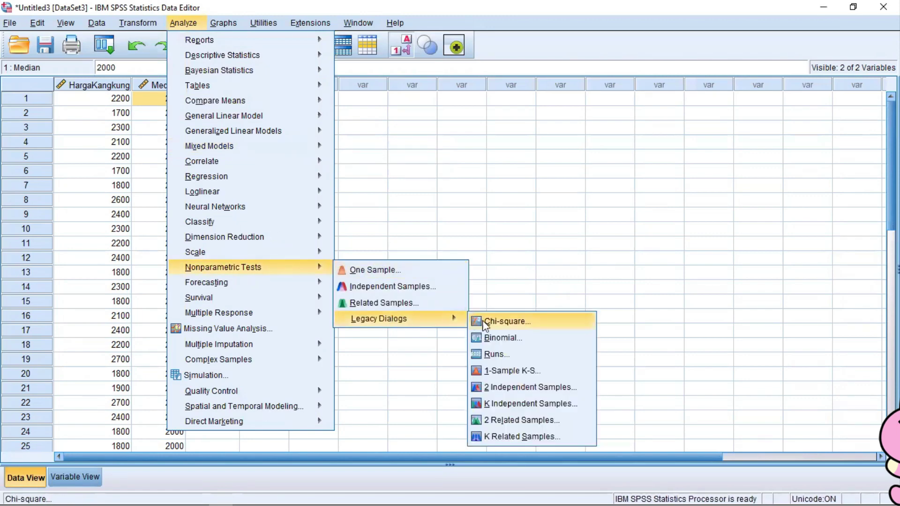
pyautogui.click(520, 421)
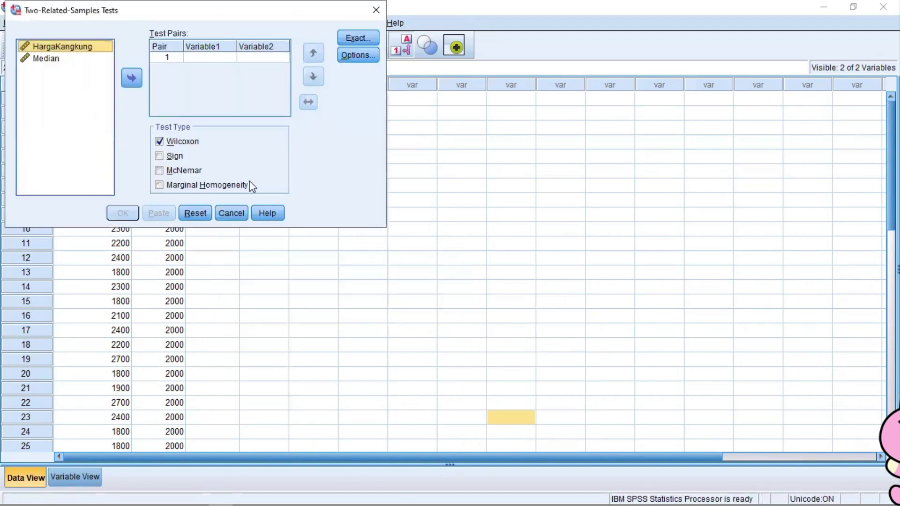
pyautogui.click(226, 61)
pyautogui.click(89, 58)
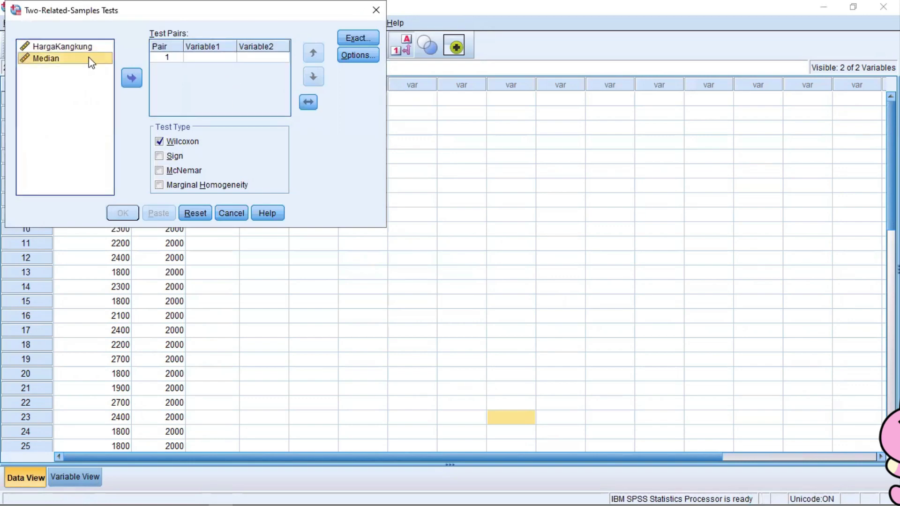
pyautogui.click(123, 75)
pyautogui.click(93, 48)
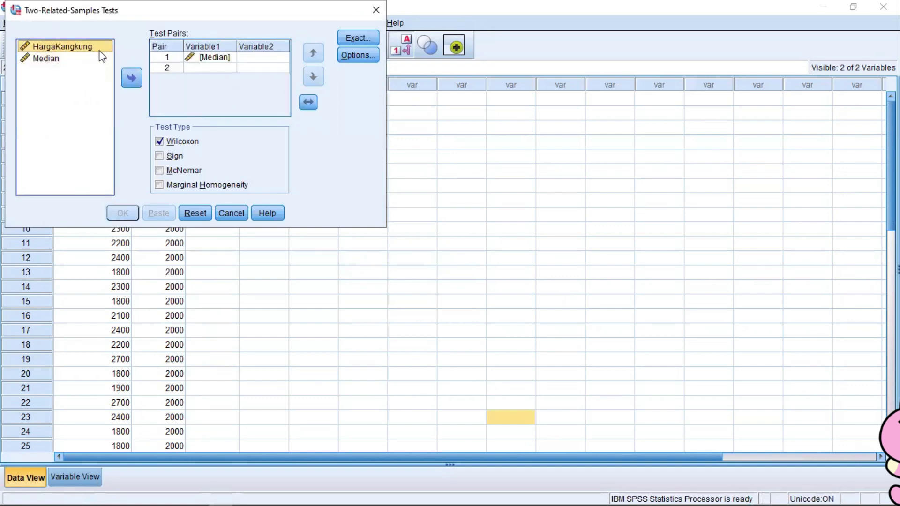
pyautogui.click(129, 75)
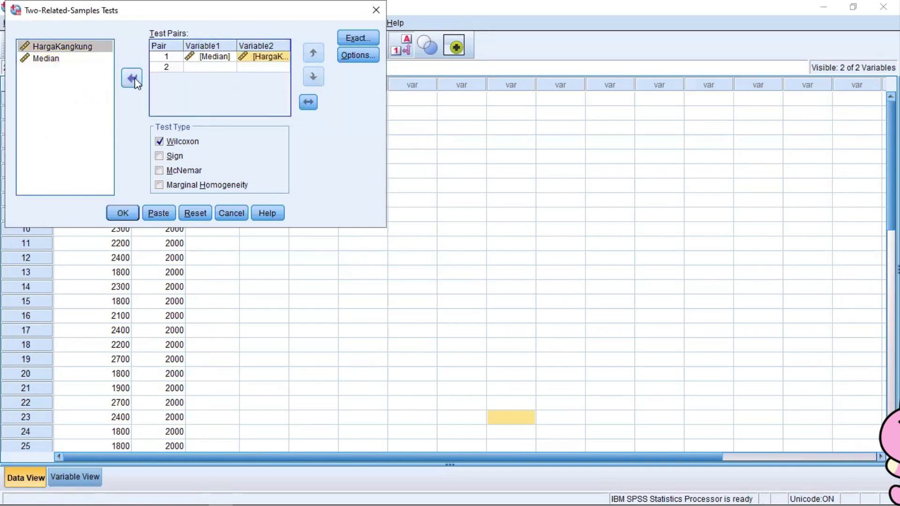
pyautogui.click(159, 141)
pyautogui.click(159, 156)
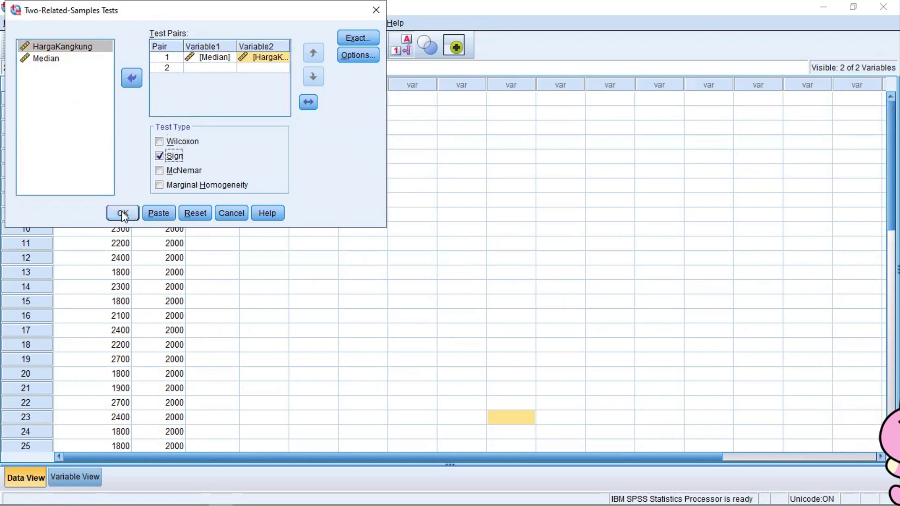
pyautogui.click(122, 212)
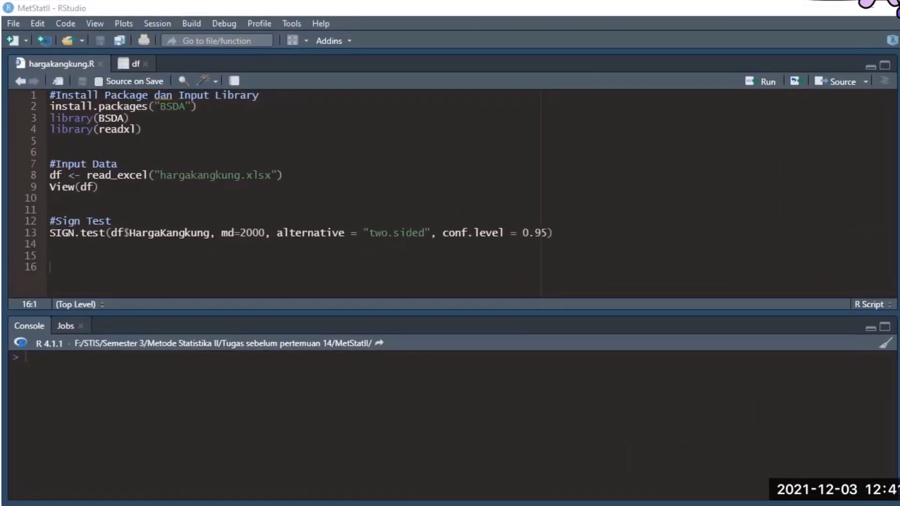
pyautogui.moveTo(163, 135); pyautogui.dragTo(43, 90)
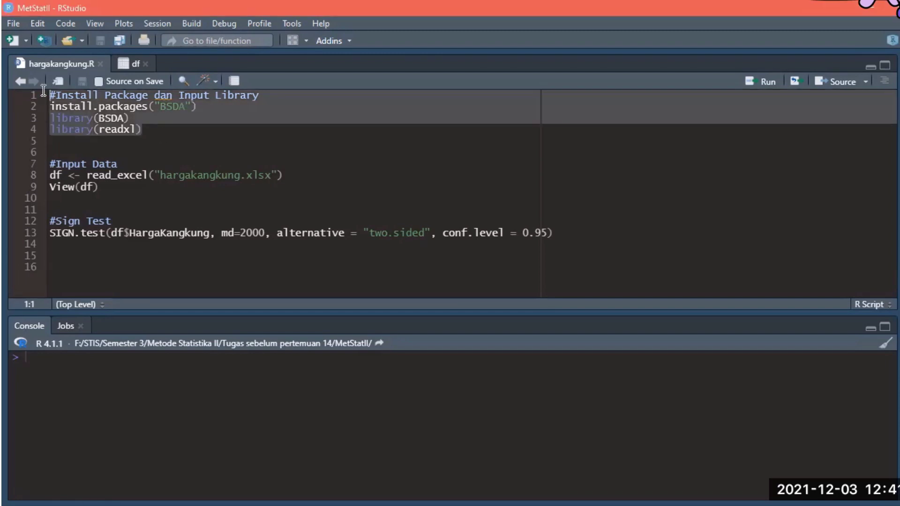
pyautogui.click(169, 133)
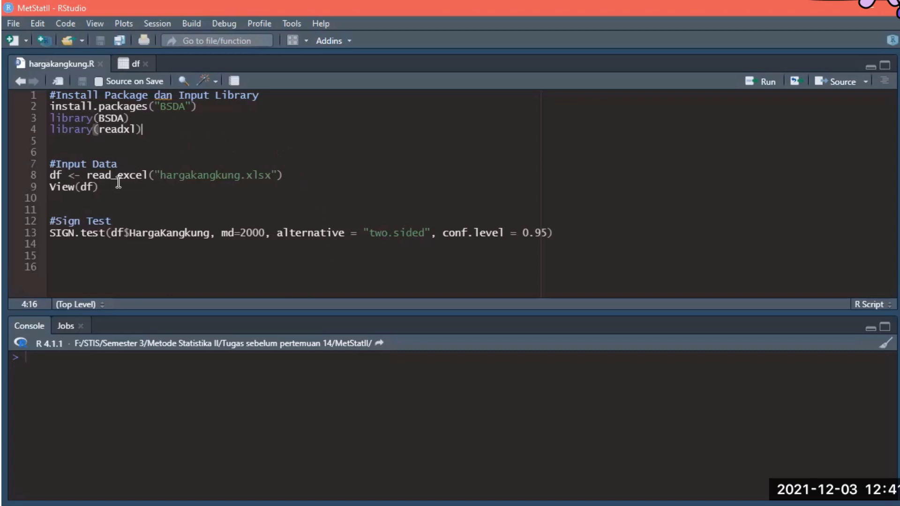
pyautogui.click(50, 233)
pyautogui.doubleClick(102, 237)
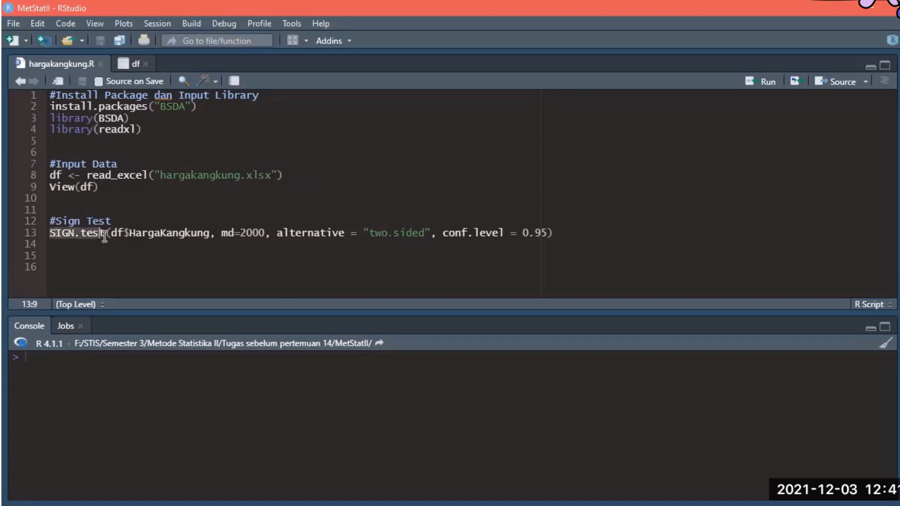
pyautogui.click(159, 142)
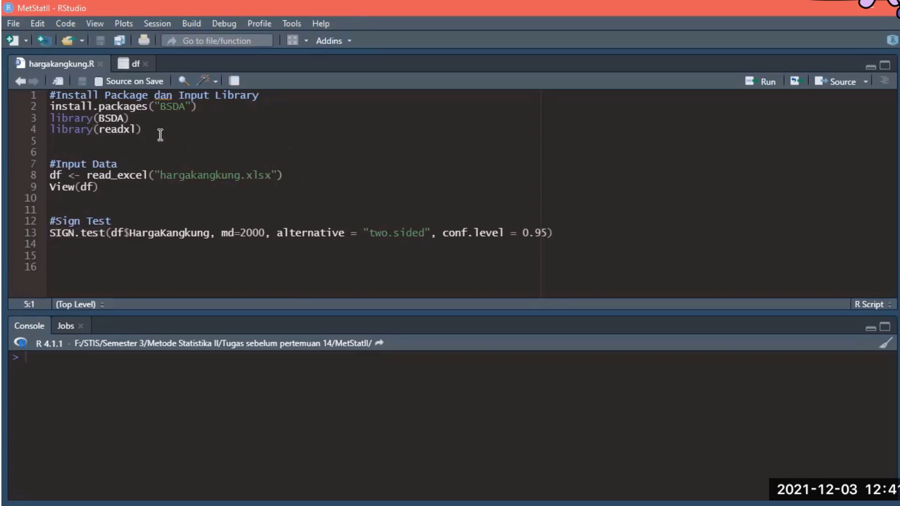
pyautogui.moveTo(159, 131); pyautogui.dragTo(28, 90)
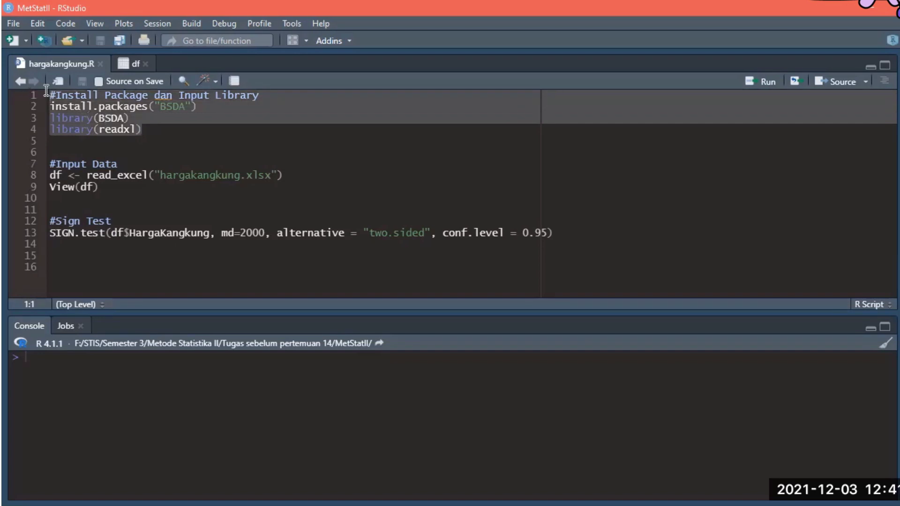
pyautogui.click(179, 130)
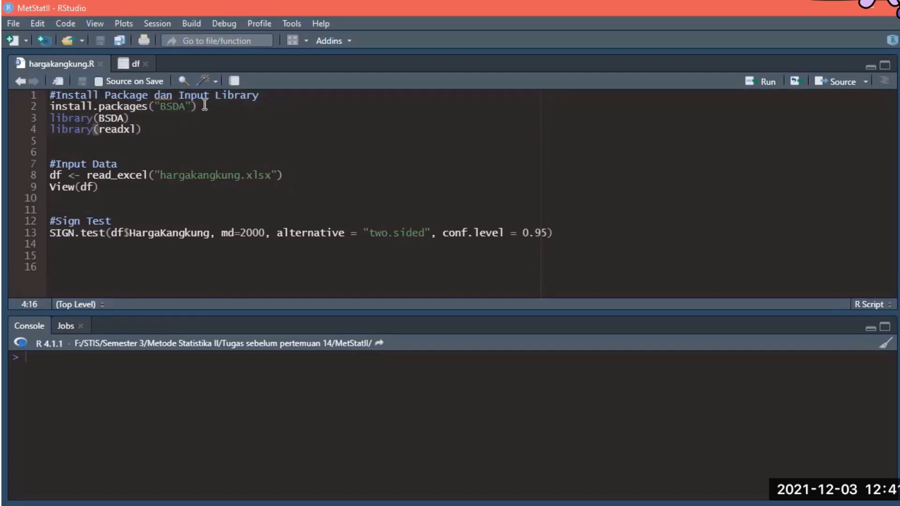
pyautogui.moveTo(197, 106); pyautogui.dragTo(51, 106)
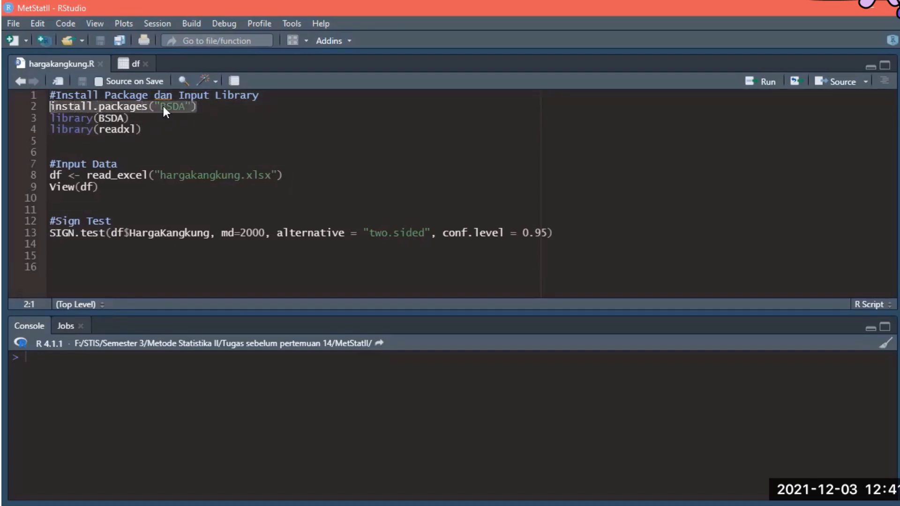
pyautogui.click(221, 110)
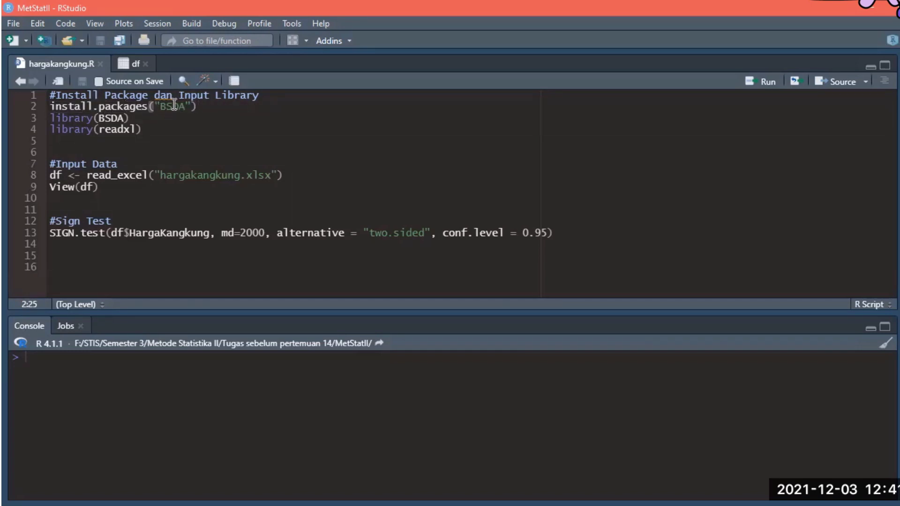
pyautogui.click(190, 107)
pyautogui.keyDown('shift'); pyautogui.click(69, 105); pyautogui.keyUp('shift')
pyautogui.moveTo(68, 103); pyautogui.dragTo(49, 102)
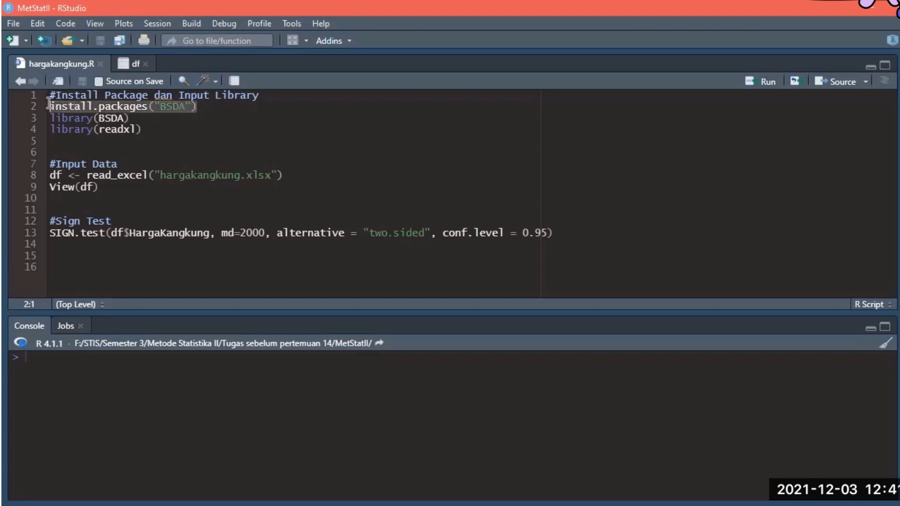
pyautogui.click(200, 113)
pyautogui.press('Down')
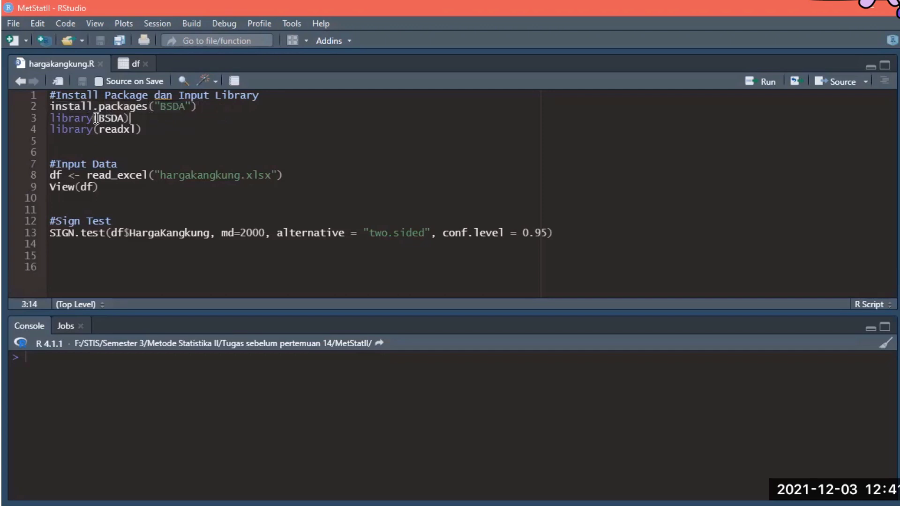
pyautogui.keyDown('shift'); pyautogui.click(56, 118); pyautogui.keyUp('shift')
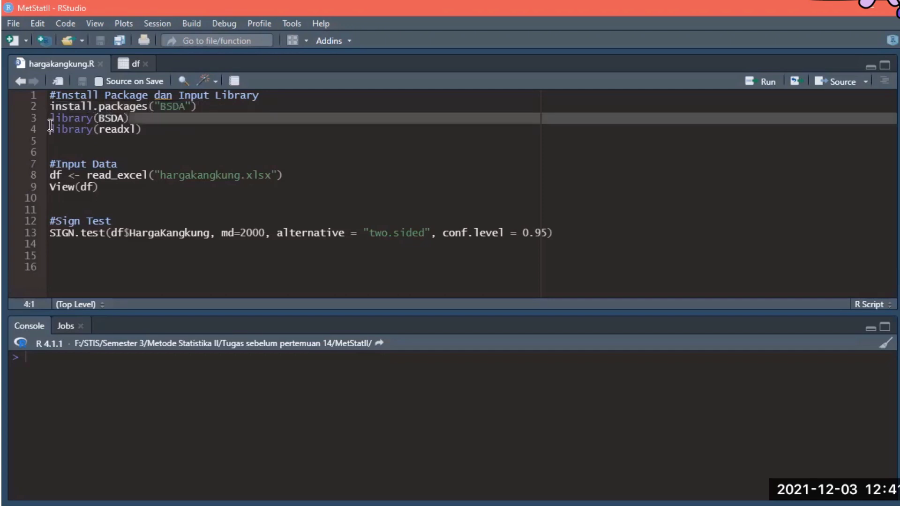
pyautogui.click(113, 120)
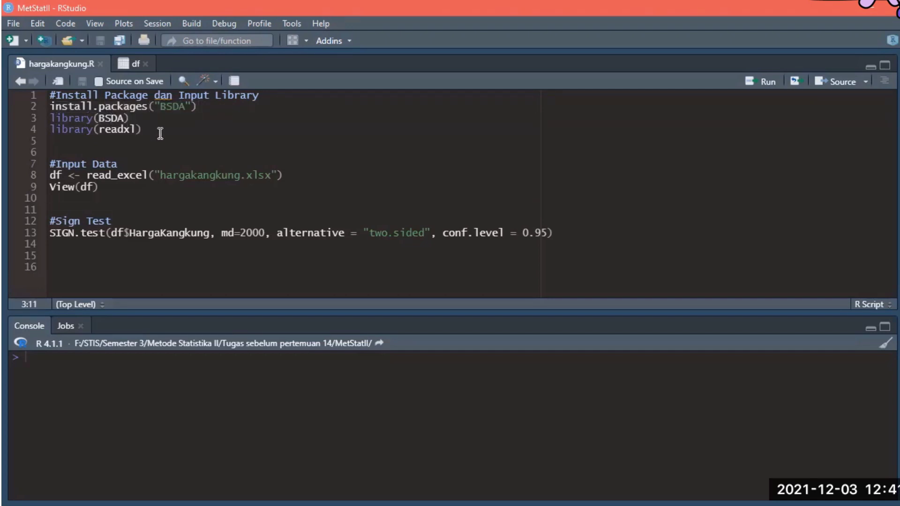
pyautogui.moveTo(160, 134); pyautogui.dragTo(49, 131)
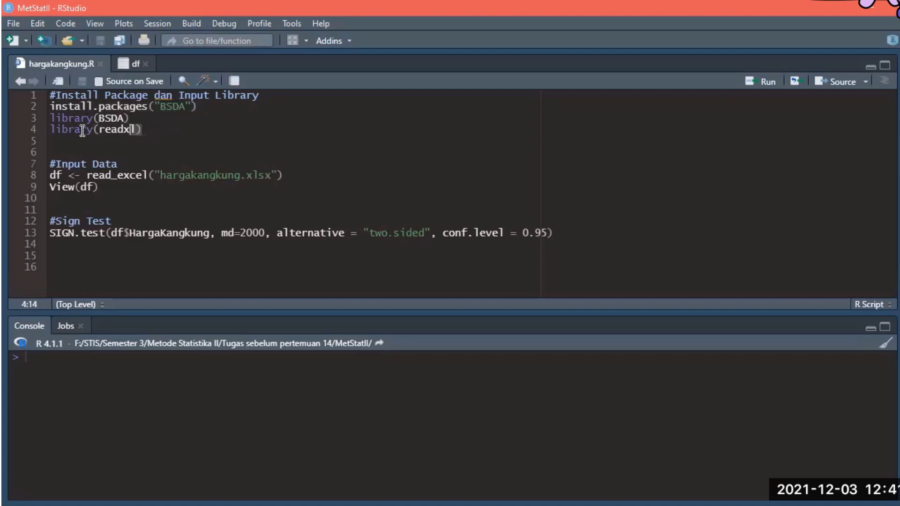
pyautogui.click(166, 145)
pyautogui.moveTo(50, 140)
pyautogui.mouseDown()
pyautogui.moveTo(81, 118)
pyautogui.moveTo(51, 94)
pyautogui.mouseUp()
pyautogui.moveTo(141, 130); pyautogui.dragTo(52, 117)
# Run library(BSDA) and library(readxl), then select the data-import lines 7–9
pyautogui.click(763, 82)
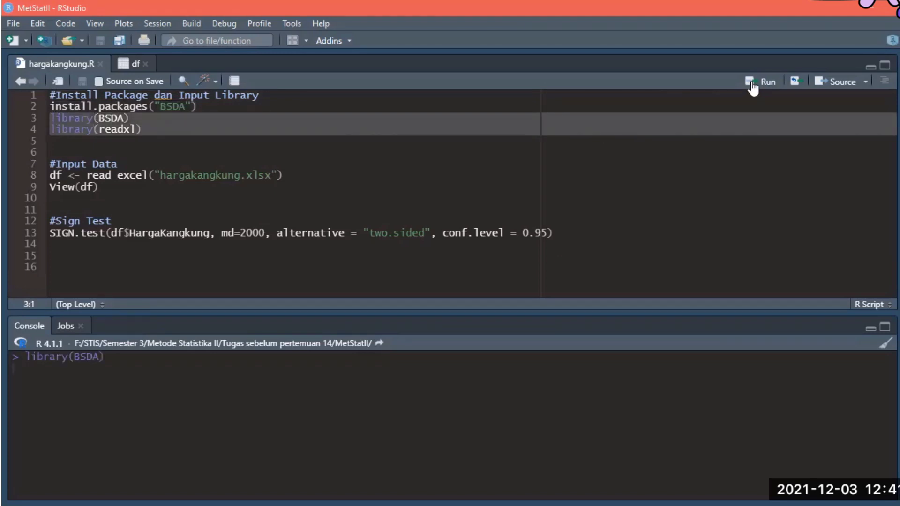
pyautogui.click(240, 187)
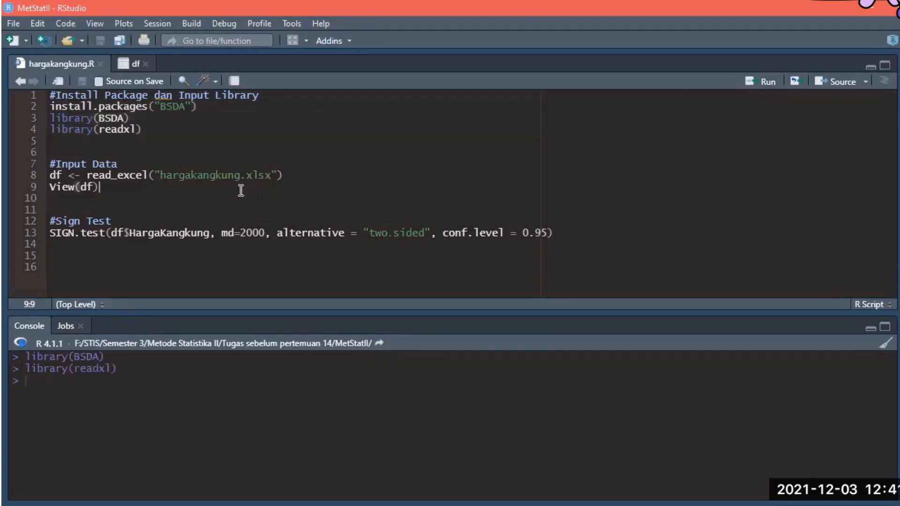
pyautogui.doubleClick(55, 175)
pyautogui.click(86, 174)
pyautogui.moveTo(86, 175); pyautogui.dragTo(284, 175)
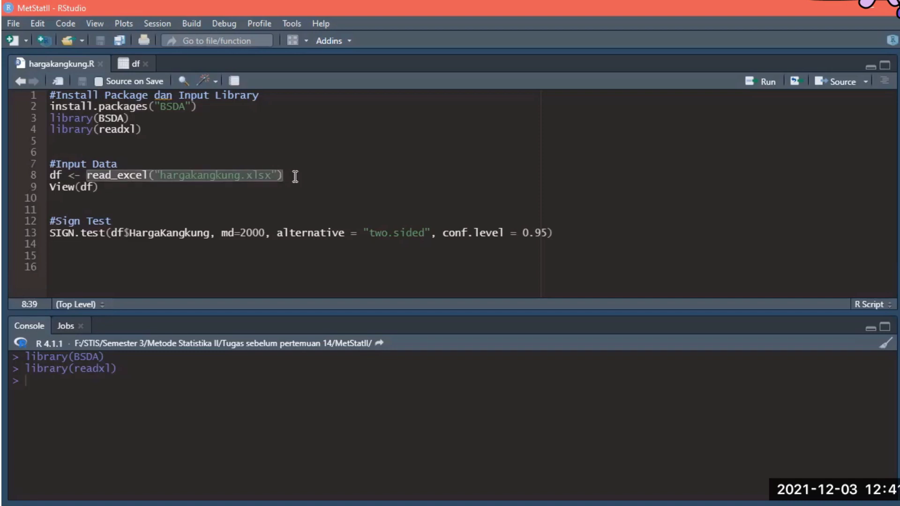
pyautogui.click(299, 176)
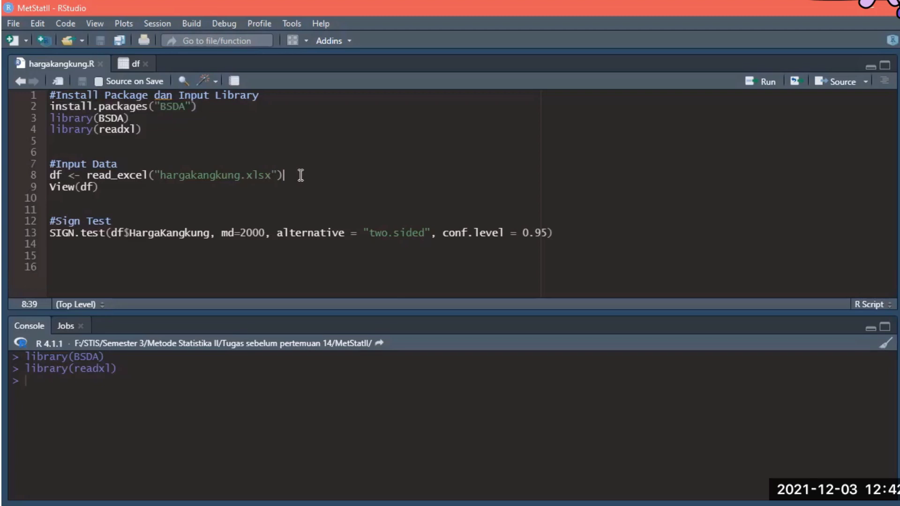
pyautogui.click(111, 187)
pyautogui.moveTo(107, 188)
pyautogui.mouseDown()
pyautogui.moveTo(50, 187)
pyautogui.moveTo(48, 164)
pyautogui.mouseUp()
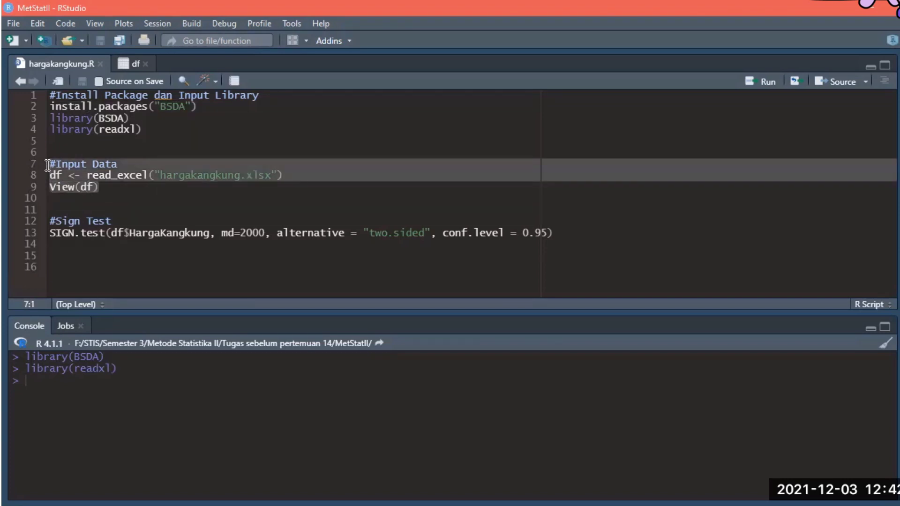
# Read hargakangkung.xlsx into df, check all 27 prices, and return to hargakangkung.R
pyautogui.hotkey('ctrl', 'Return')
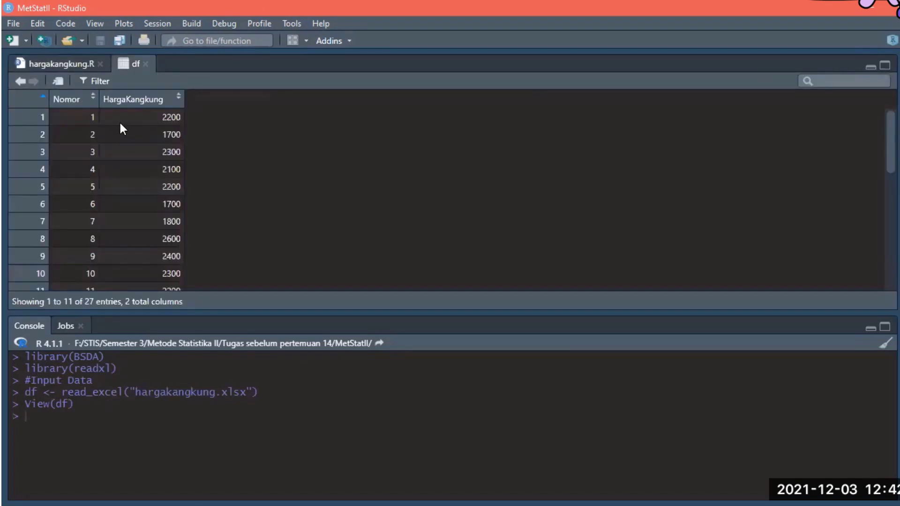
pyautogui.scroll(-5, 120, 132)
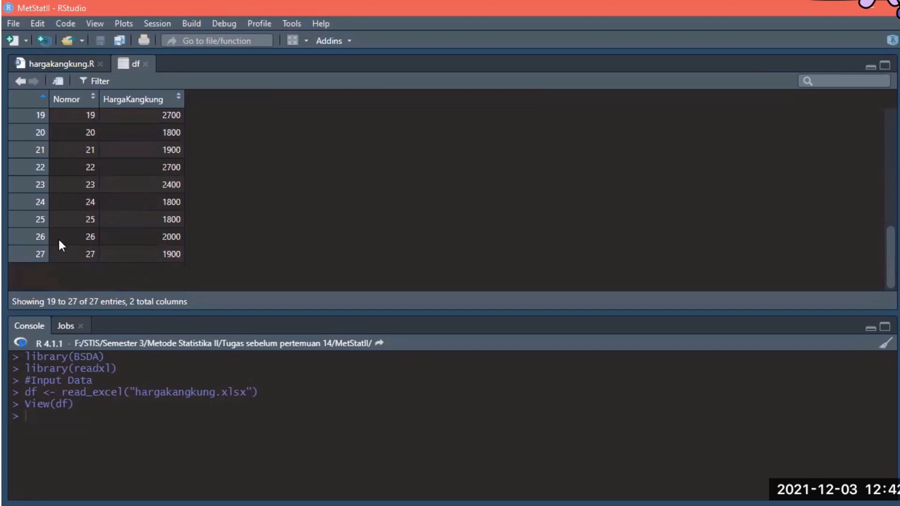
pyautogui.click(64, 64)
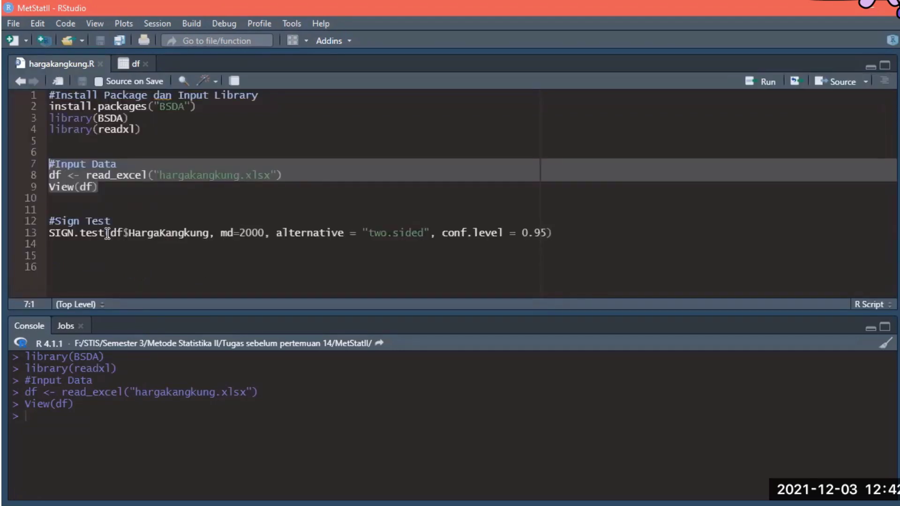
pyautogui.click(105, 233)
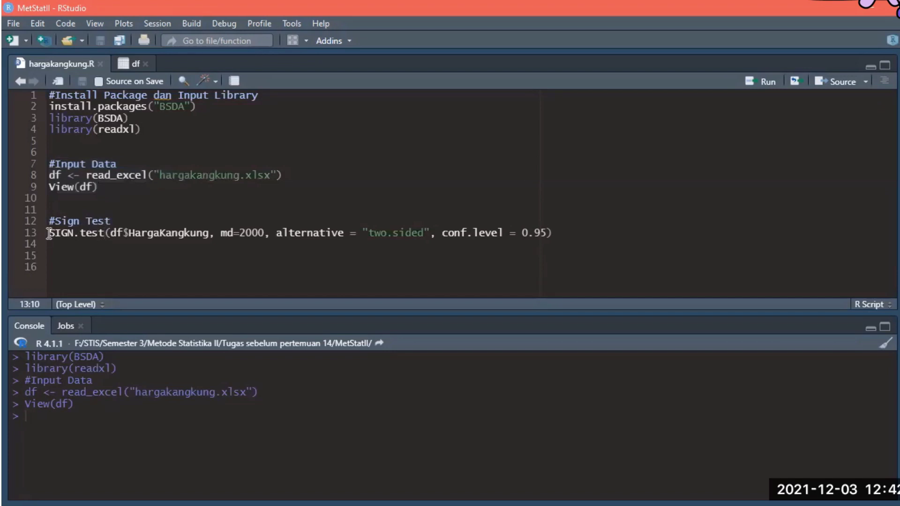
pyautogui.moveTo(48, 232); pyautogui.dragTo(210, 234)
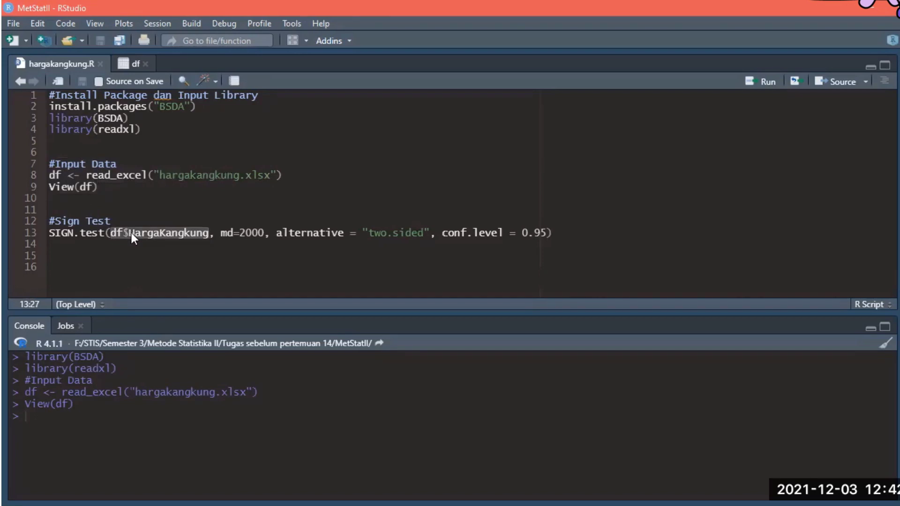
pyautogui.click(209, 233)
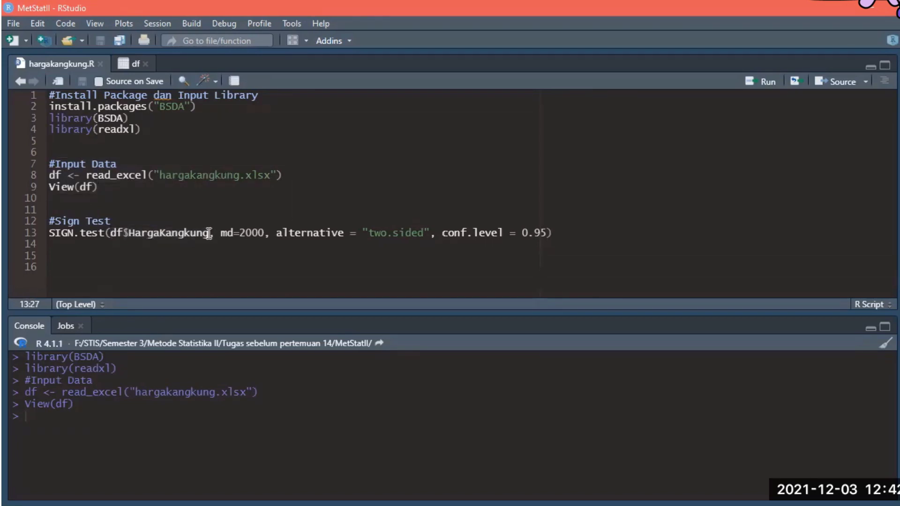
pyautogui.click(126, 233)
pyautogui.hotkey('shift', 'Left')
pyautogui.click(207, 234)
pyautogui.click(123, 233)
pyautogui.hotkey('shift', 'Left')
pyautogui.moveTo(215, 233); pyautogui.dragTo(236, 233)
pyautogui.hotkey('shift', 'Down')
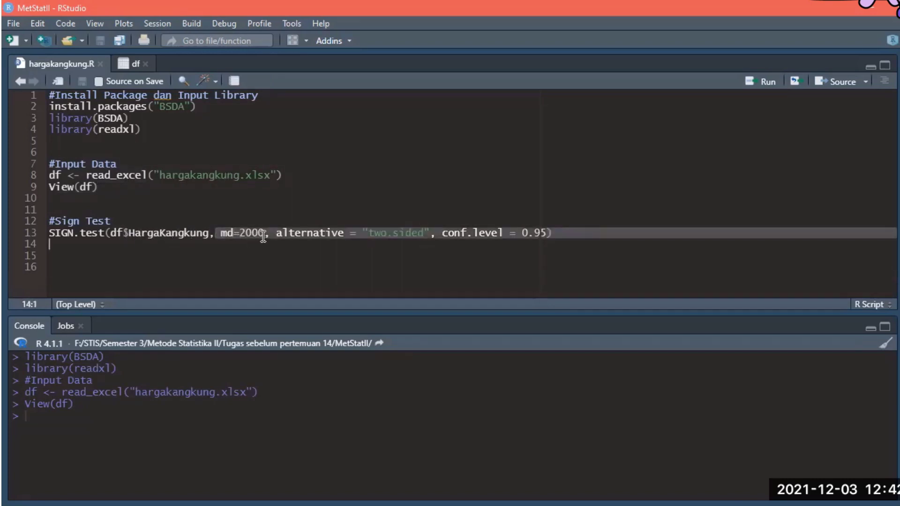
pyautogui.keyDown('shift'); pyautogui.click(269, 233); pyautogui.keyUp('shift')
pyautogui.keyDown('shift'); pyautogui.click(265, 235); pyautogui.keyUp('shift')
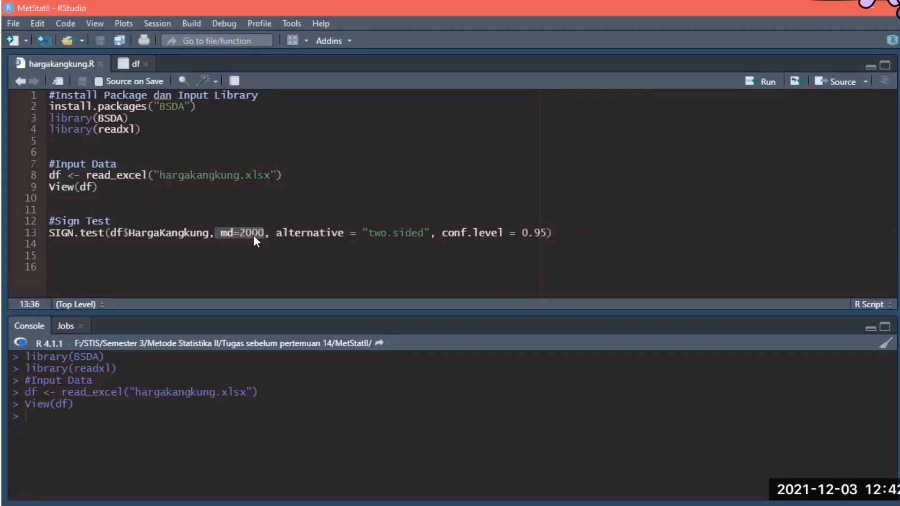
pyautogui.click(246, 235)
pyautogui.moveTo(276, 233); pyautogui.dragTo(432, 232)
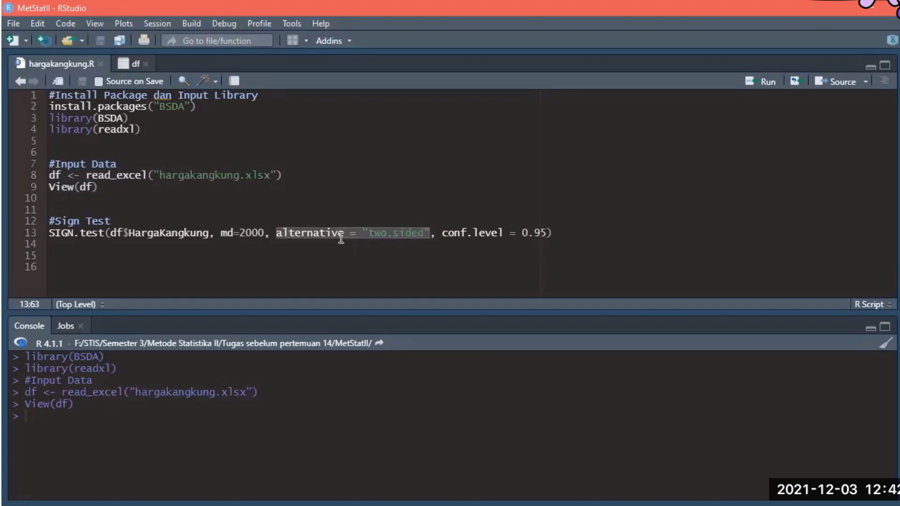
pyautogui.moveTo(363, 233); pyautogui.dragTo(550, 233)
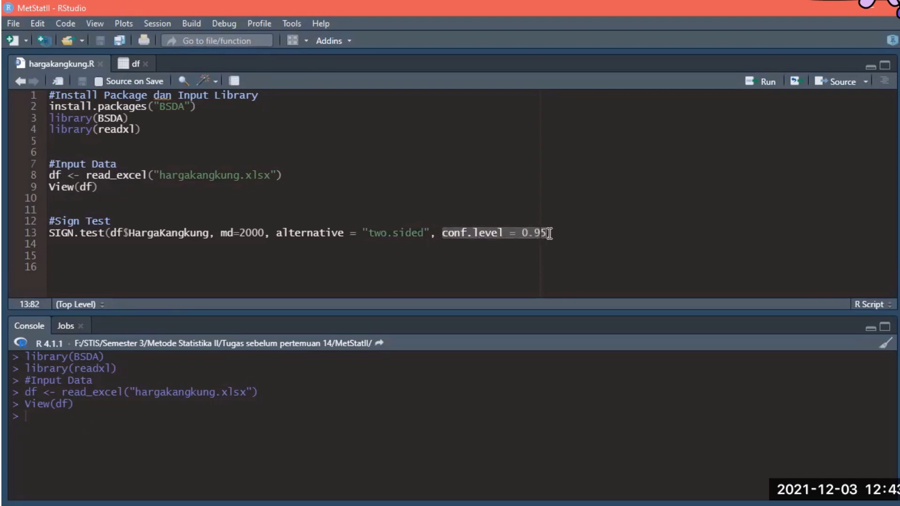
pyautogui.click(549, 233)
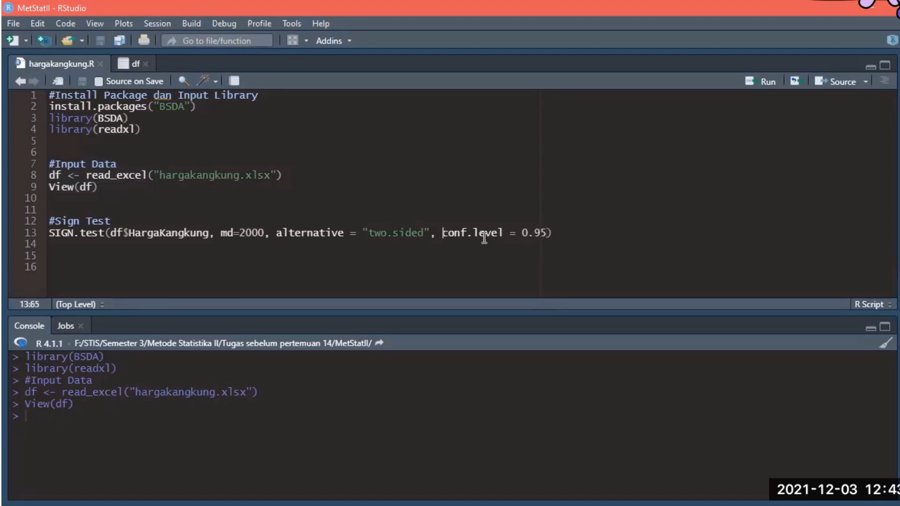
pyautogui.moveTo(446, 233); pyautogui.dragTo(549, 233)
pyautogui.click(558, 233)
# Run SIGN.test on HargaKangkung with md=2000 and highlight the p-value 0.3269
pyautogui.hotkey('ctrl', 'Return')
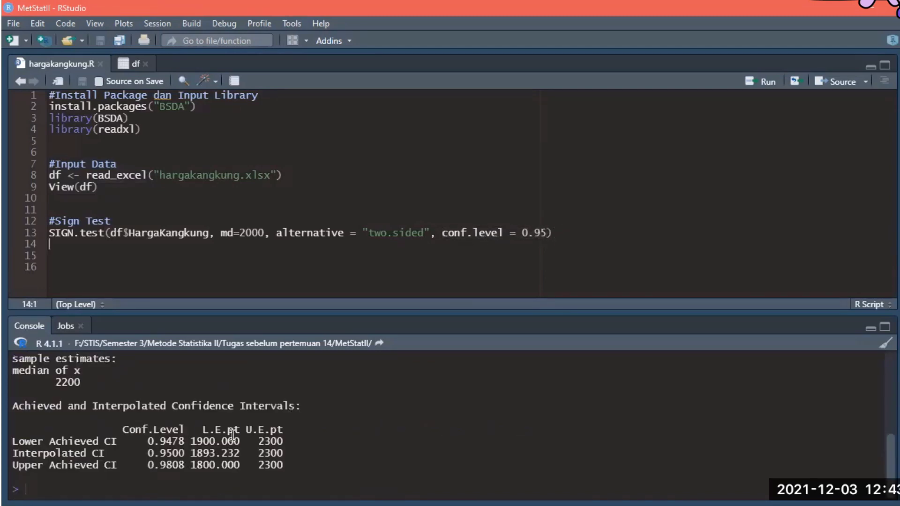
pyautogui.scroll(2, 219, 429)
pyautogui.scroll(2, 219, 429)
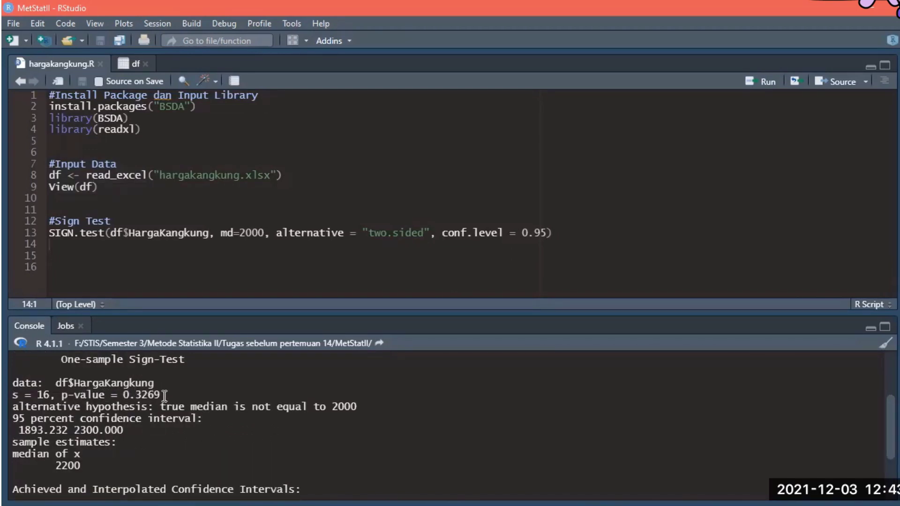
pyautogui.moveTo(164, 396); pyautogui.dragTo(125, 397)
pyautogui.click(167, 394)
pyautogui.moveTo(160, 394); pyautogui.dragTo(118, 392)
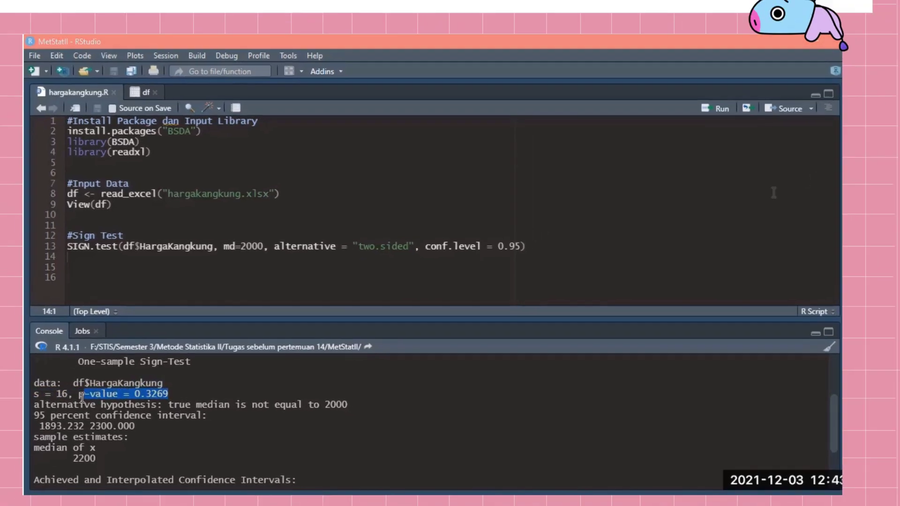